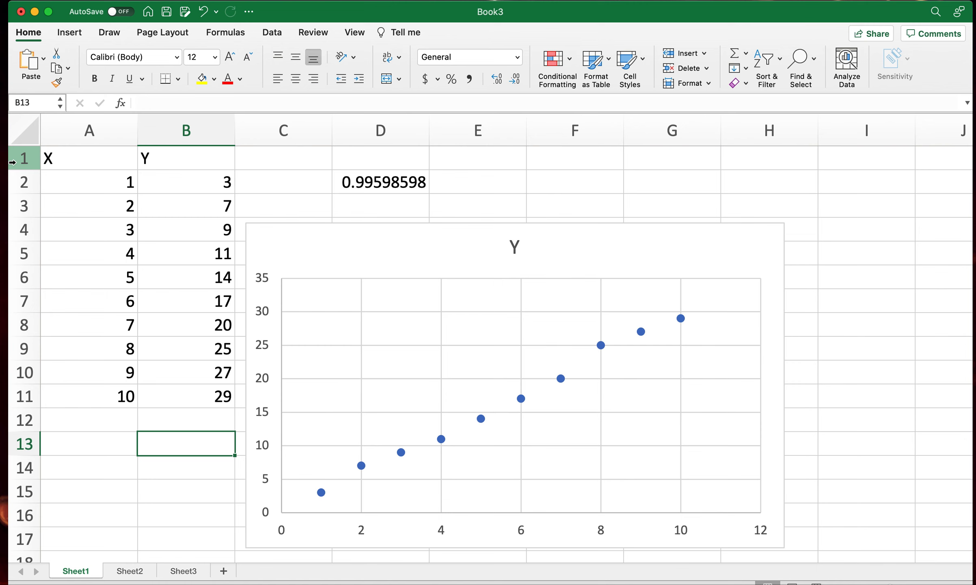
- Check in the Excel add-ins list that Analysis ToolPak is enabled
click(51, 1)
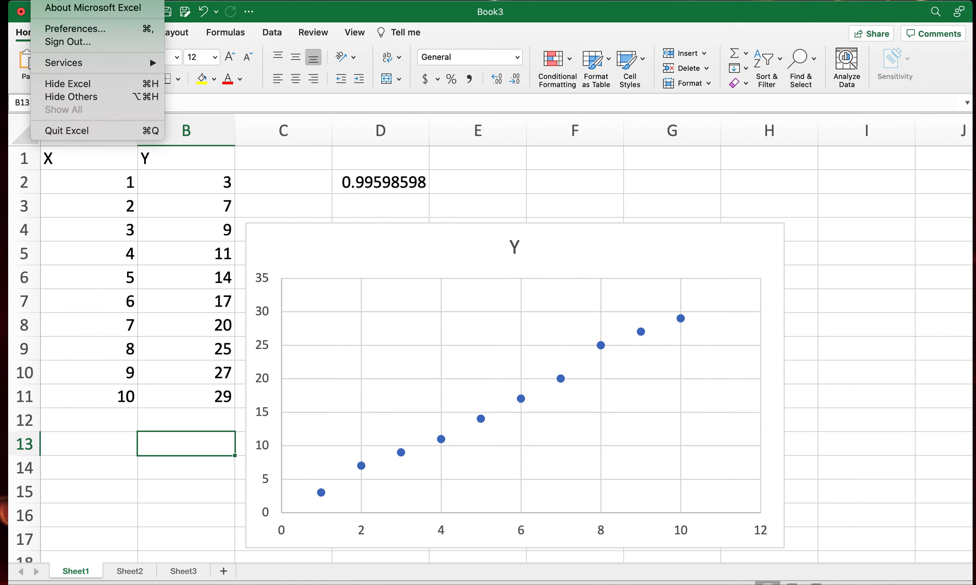
mouse_move(73, 1)
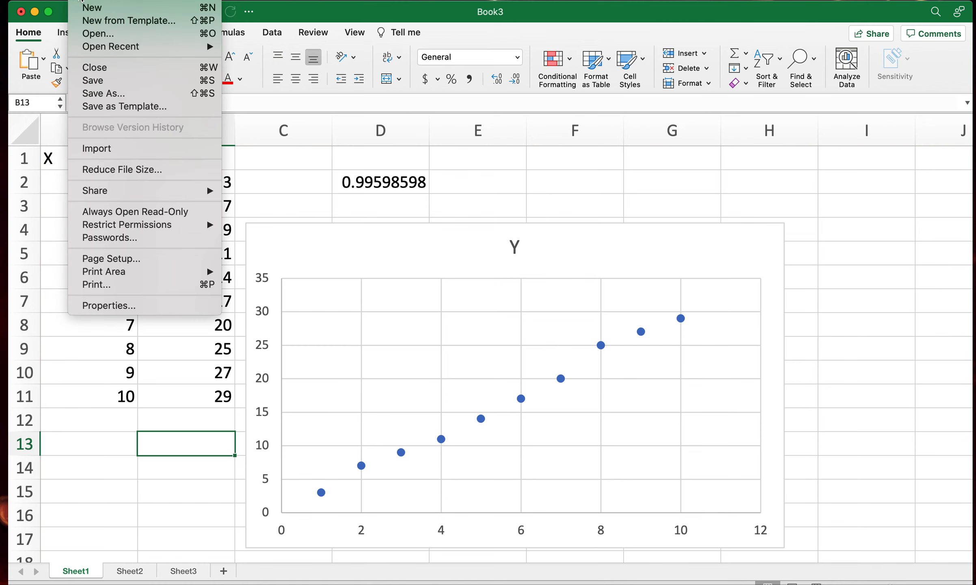
mouse_move(260, 1)
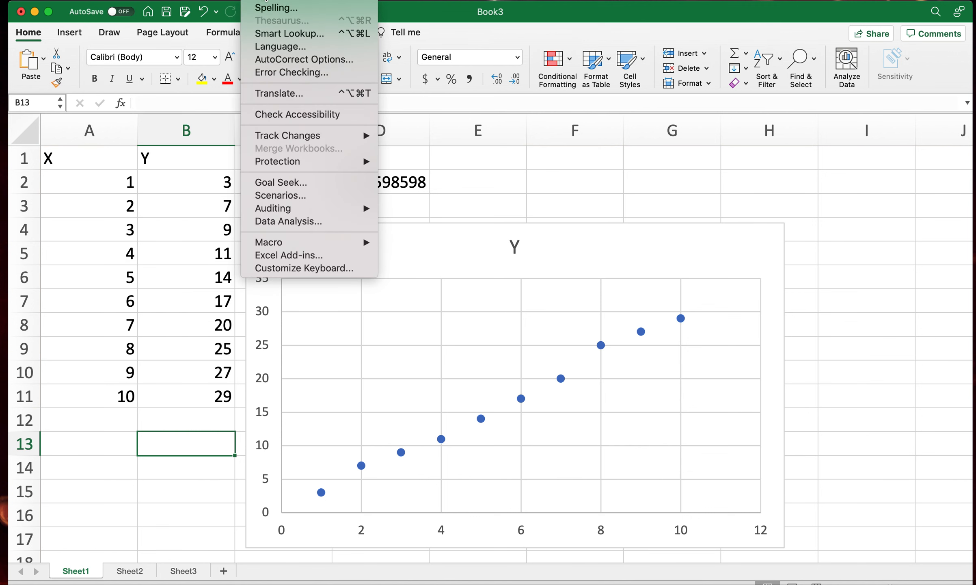
click(284, 256)
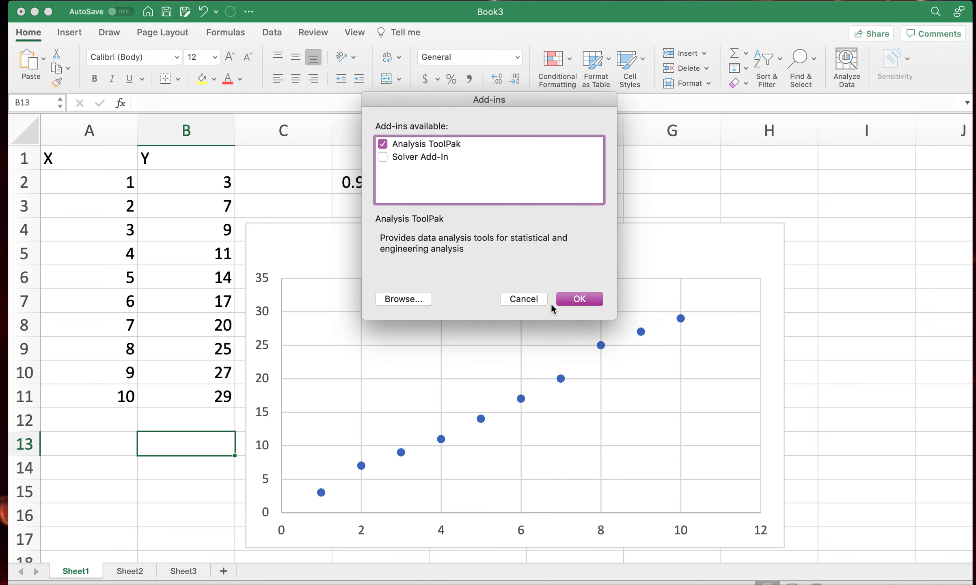
click(580, 299)
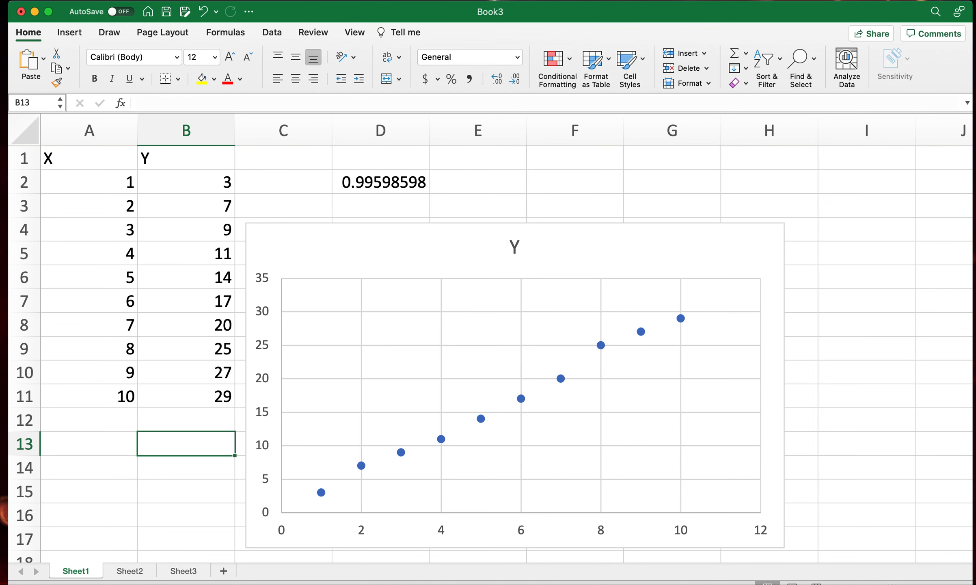
click(255, 1)
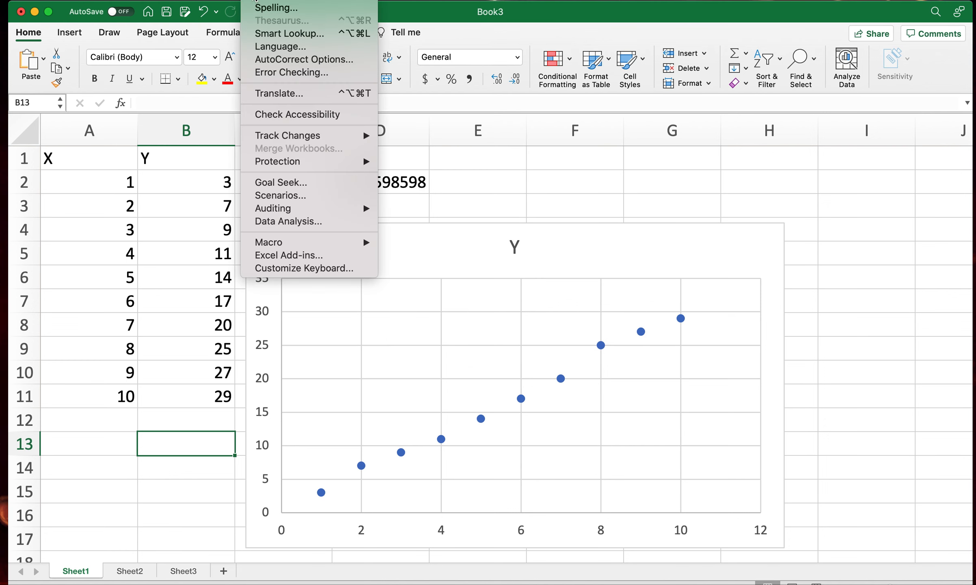
mouse_move(303, 1)
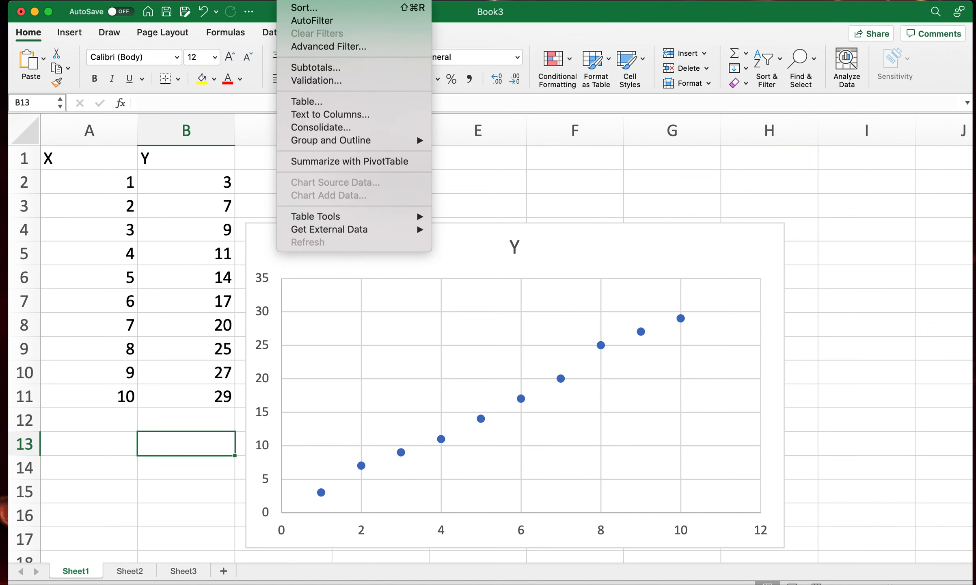
mouse_move(343, 1)
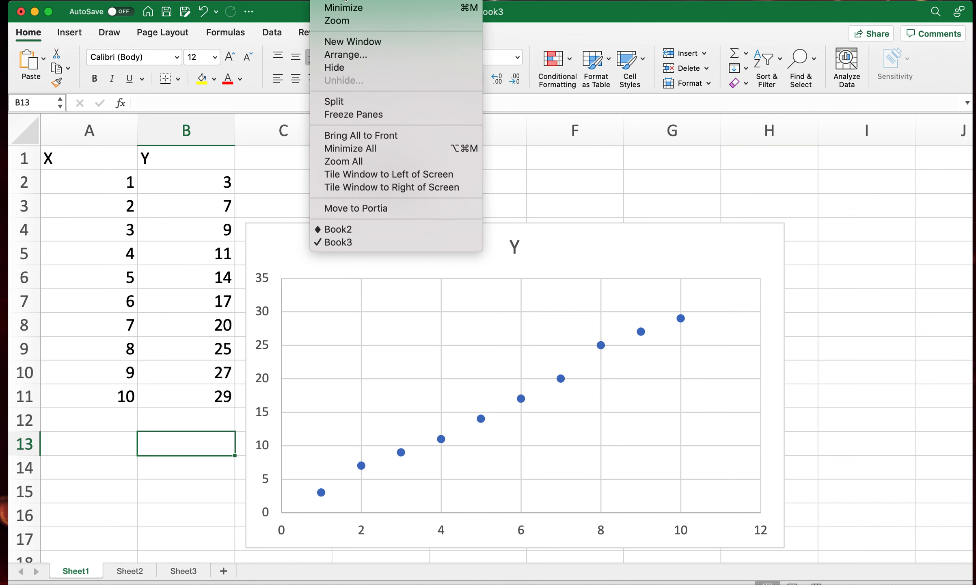
mouse_move(140, 1)
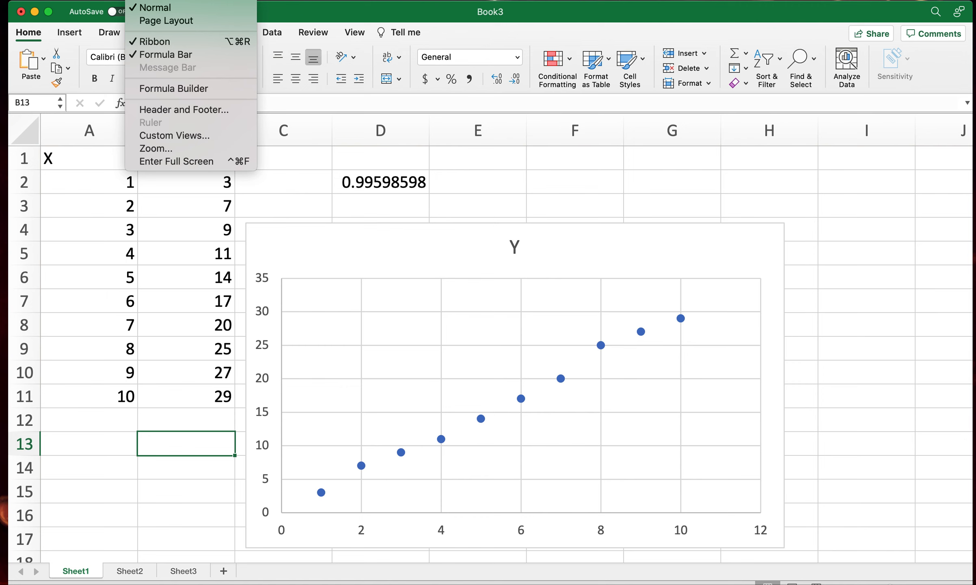
mouse_move(175, 1)
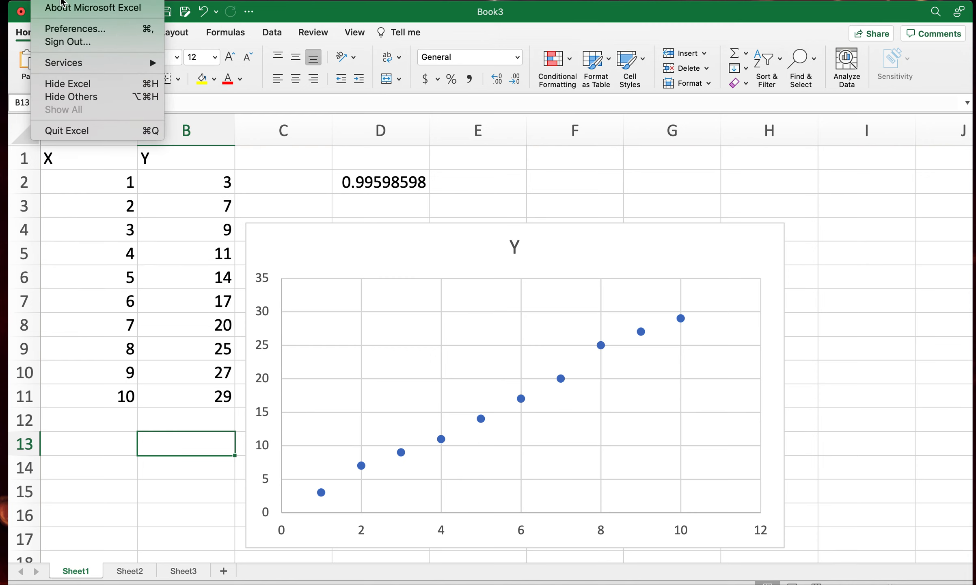
mouse_move(98, 67)
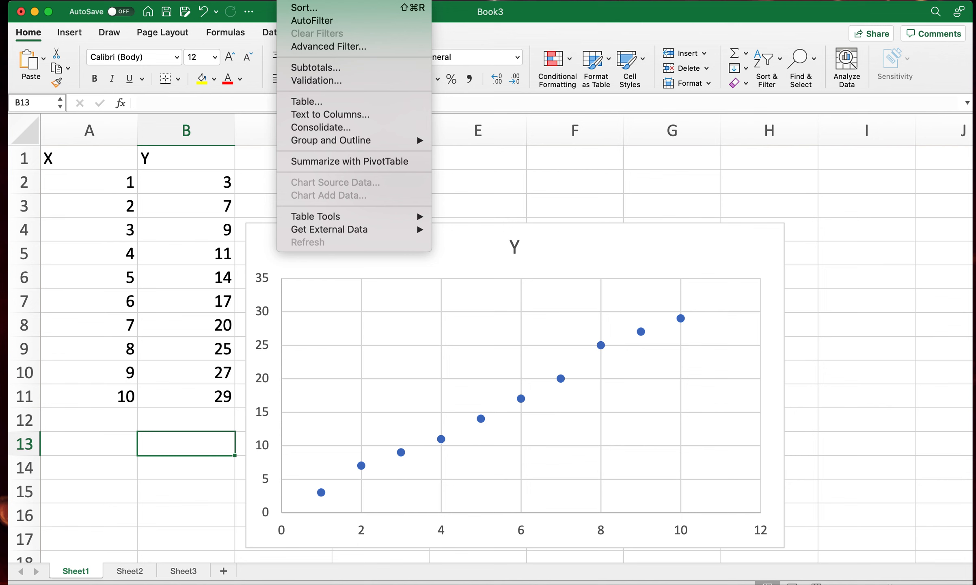
mouse_move(256, 1)
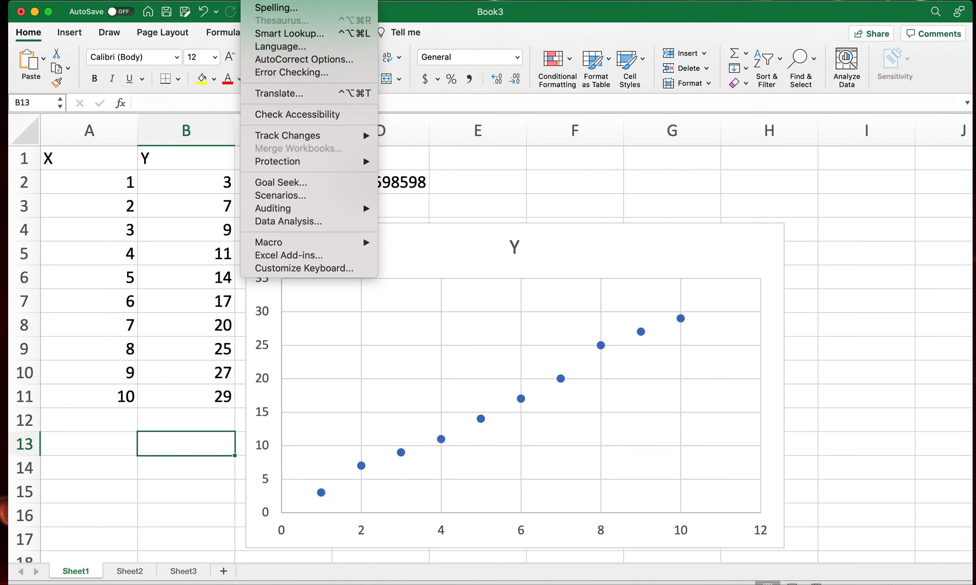
click(284, 222)
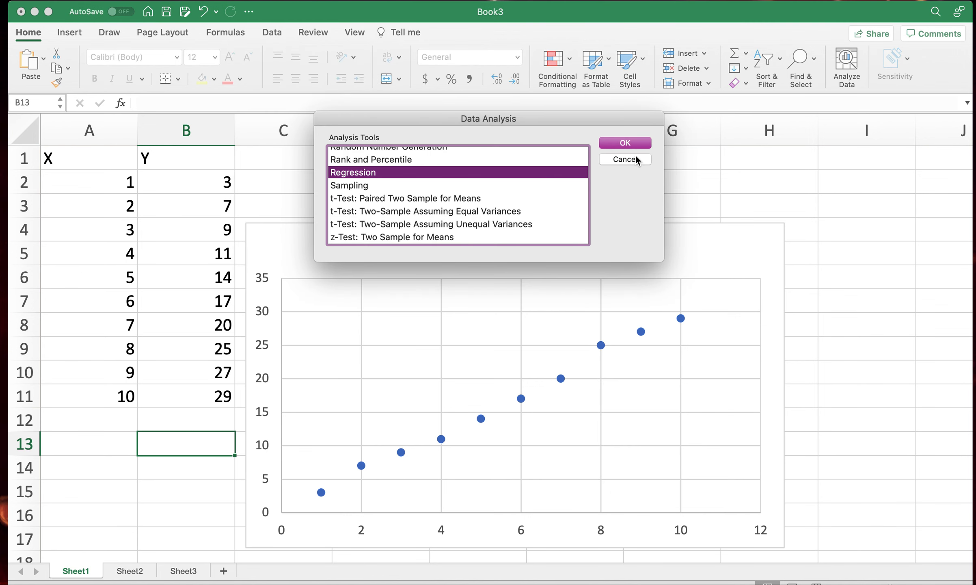
click(625, 159)
- Review the available Excel add-ins again, keeping Analysis ToolPak enabled and Solver Add-In off
click(292, 0)
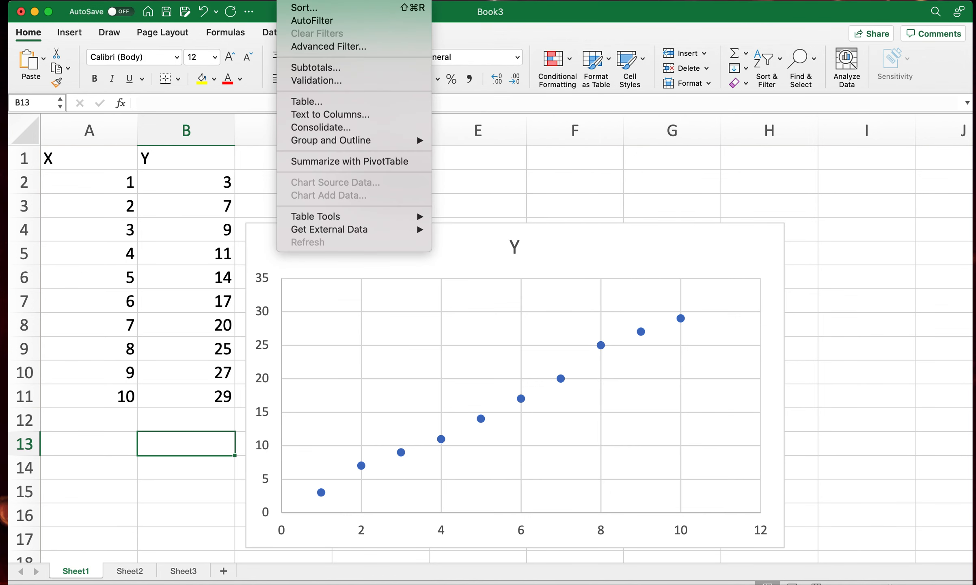
mouse_move(257, 0)
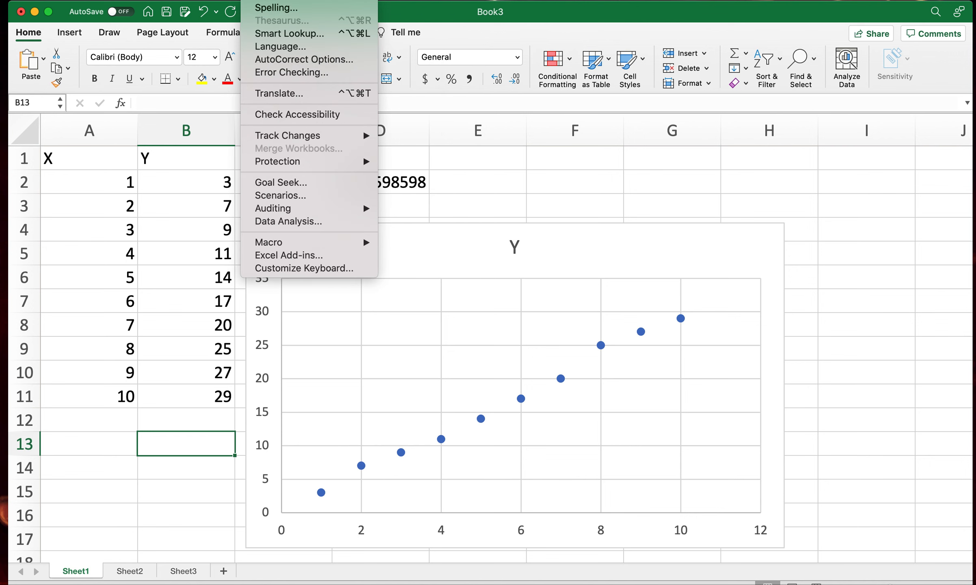
click(302, 256)
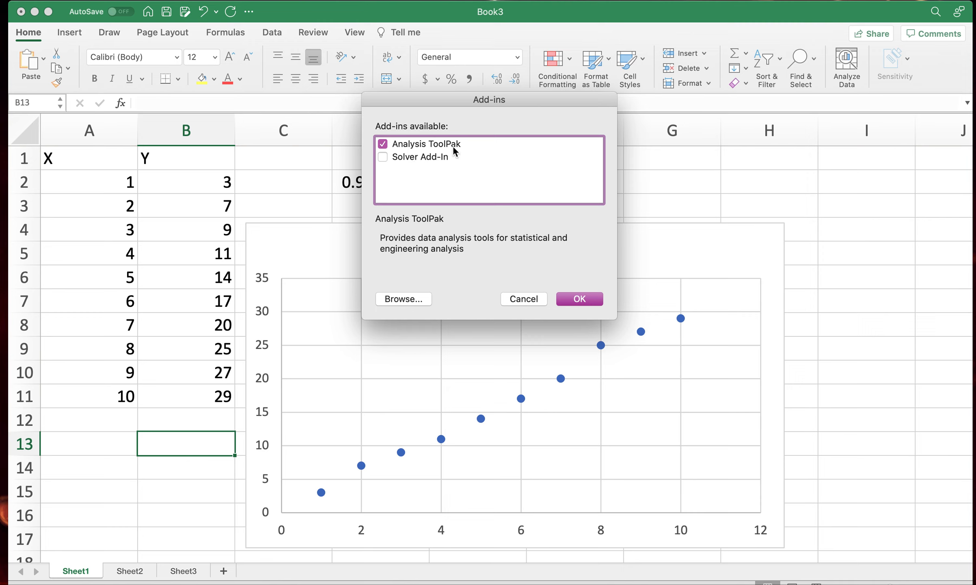
click(586, 298)
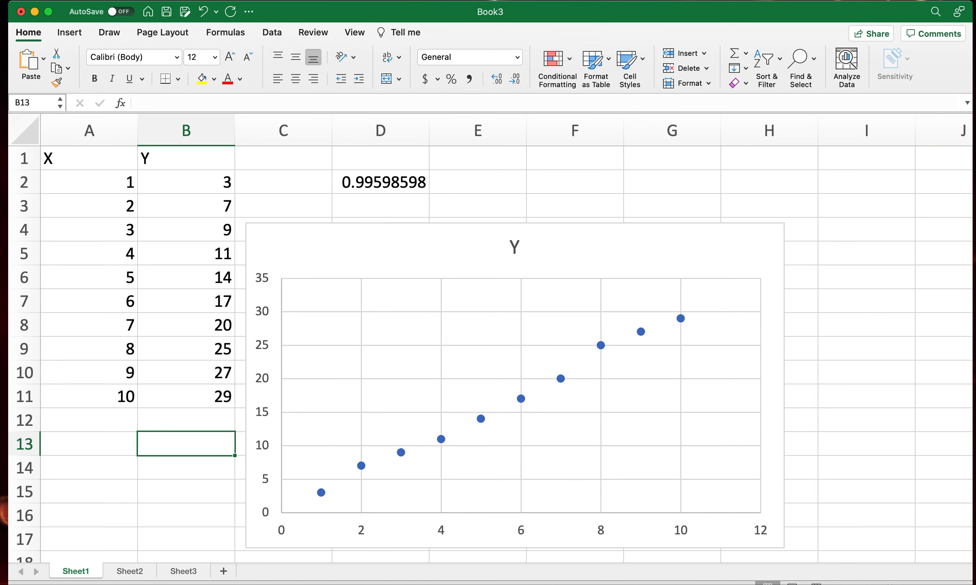
click(284, 2)
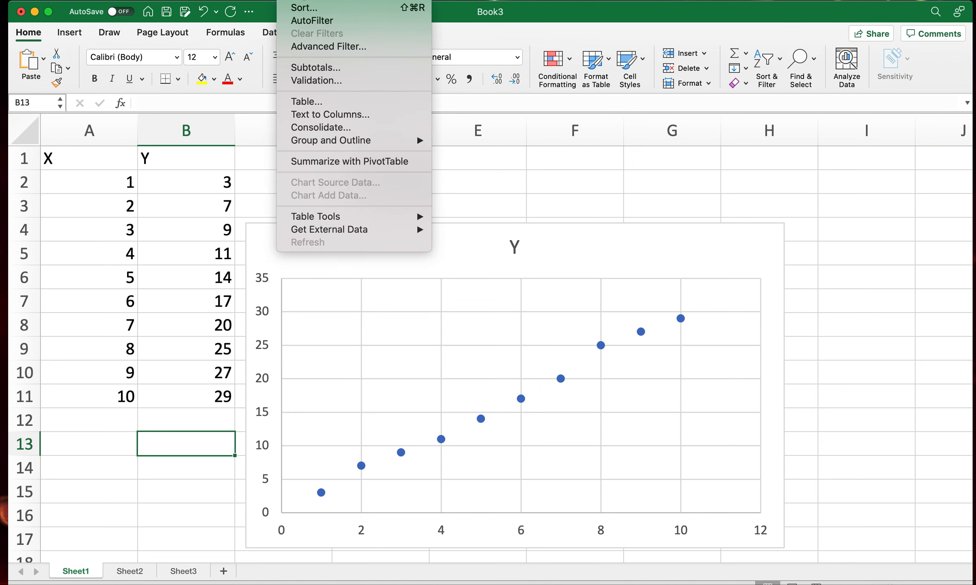
mouse_move(248, 2)
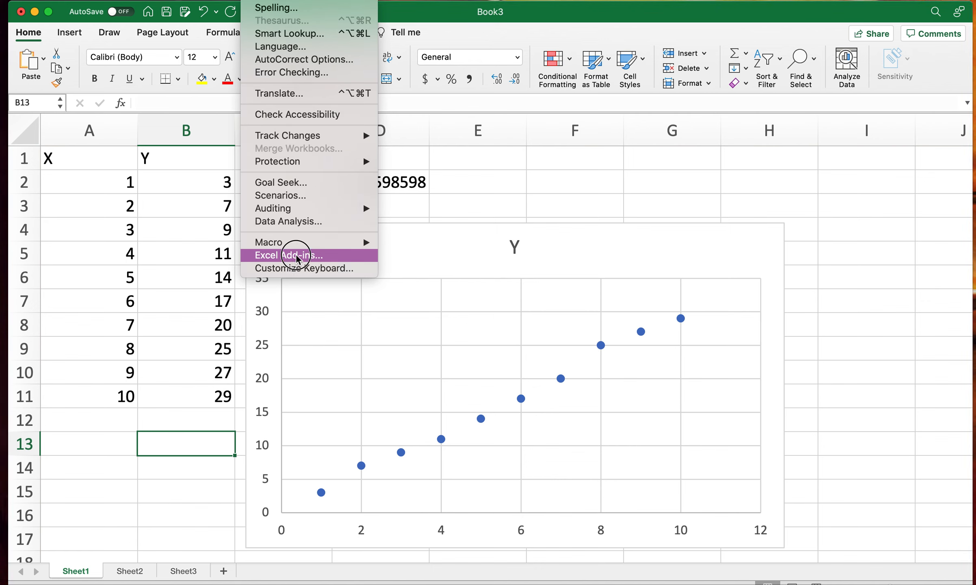
click(296, 254)
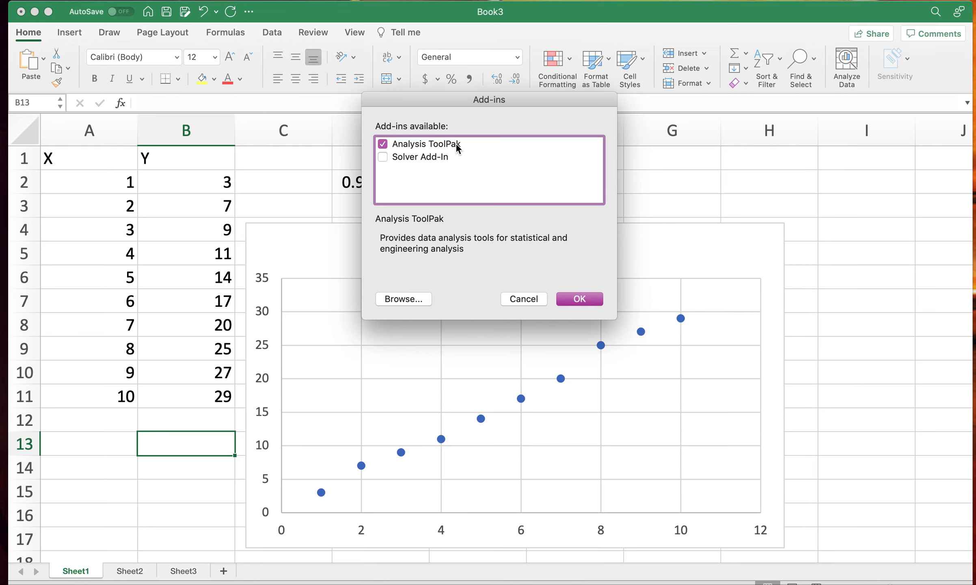
click(580, 300)
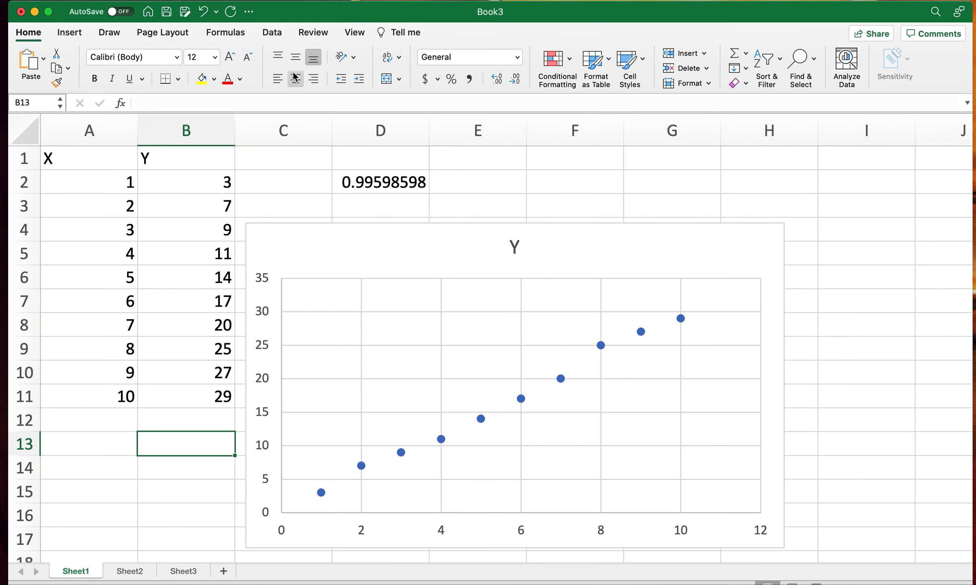
- Open the Regression tool from the Data Analysis tools
click(272, 33)
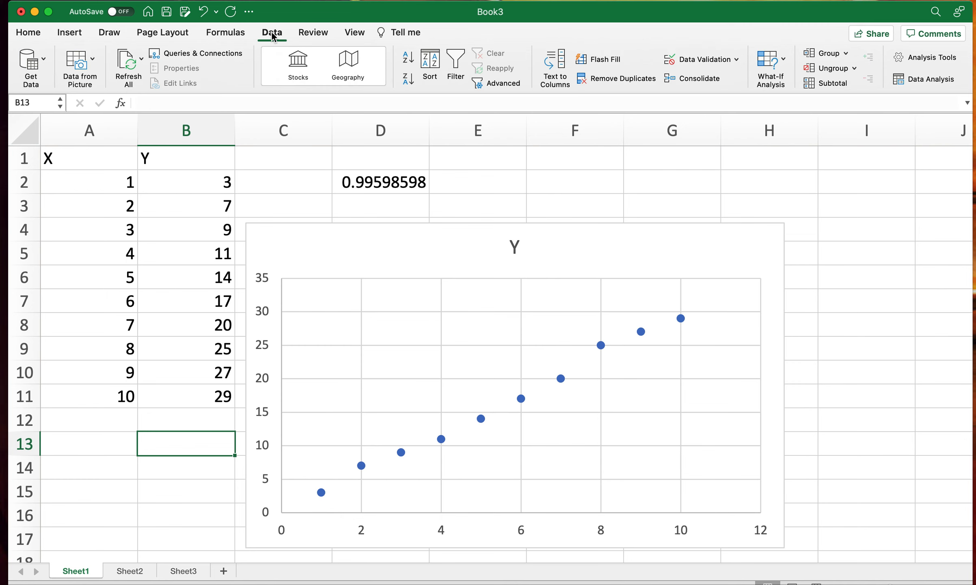
click(929, 81)
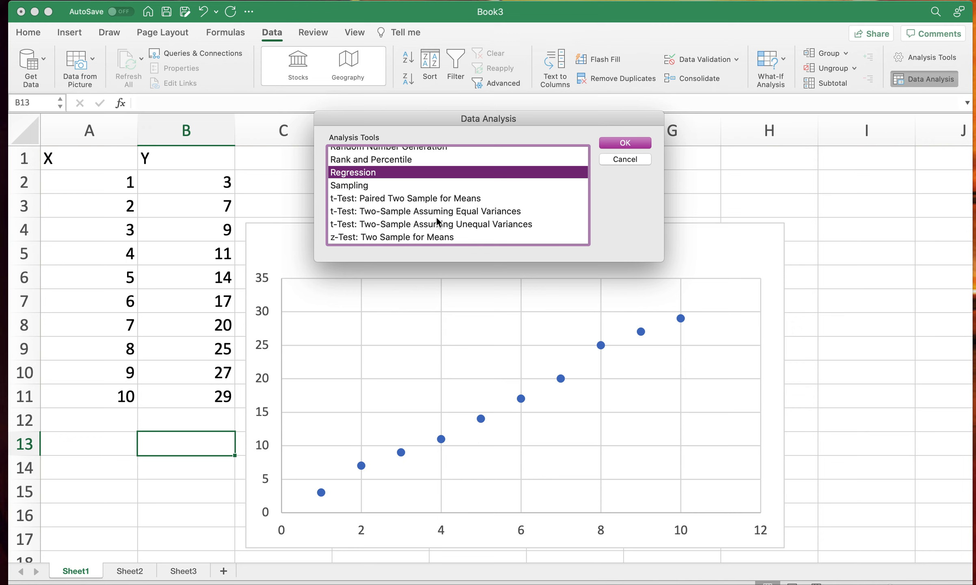
scroll(431, 220, up, 5)
scroll(430, 215, down, 5)
click(635, 143)
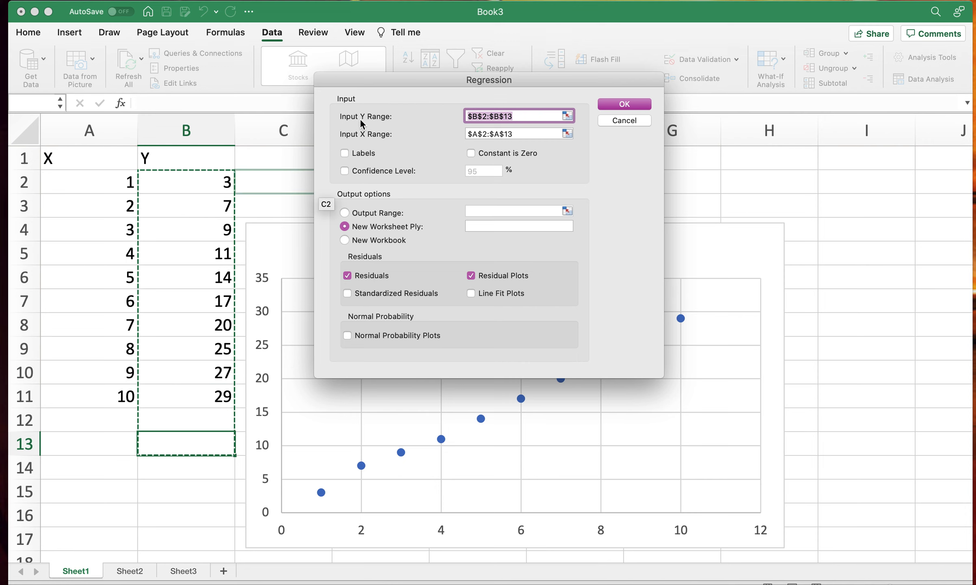
- Set the regression's Y range to $B$2:$B$11 and X range to $A$2:$A$11, and run it without labels to a new worksheet
drag(193, 184, 177, 392)
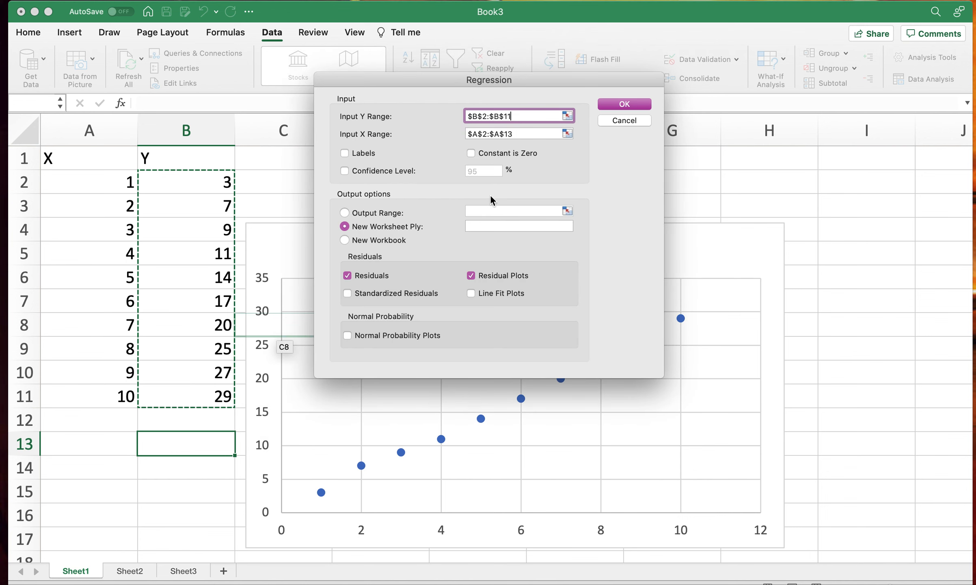
click(523, 133)
drag(89, 186, 78, 396)
click(522, 117)
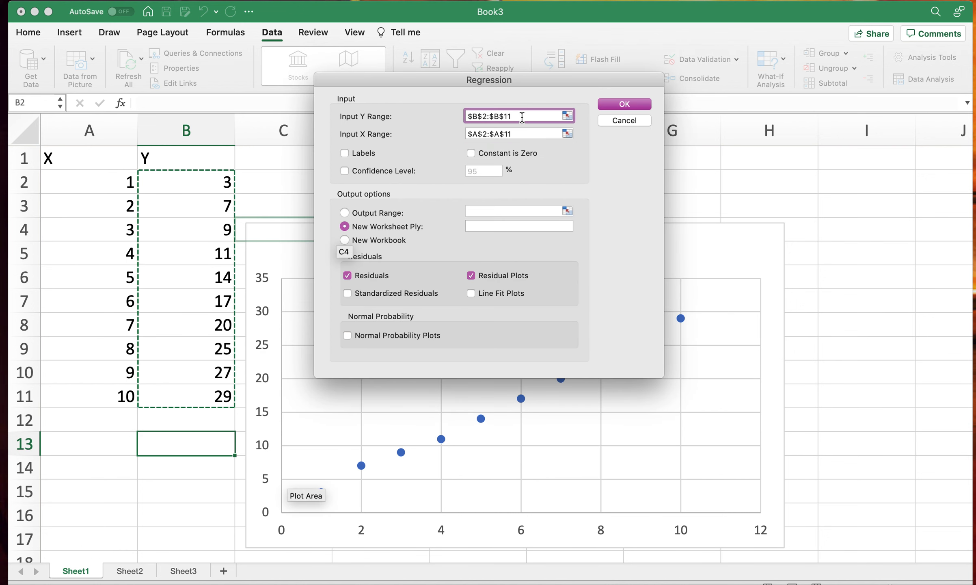
click(523, 134)
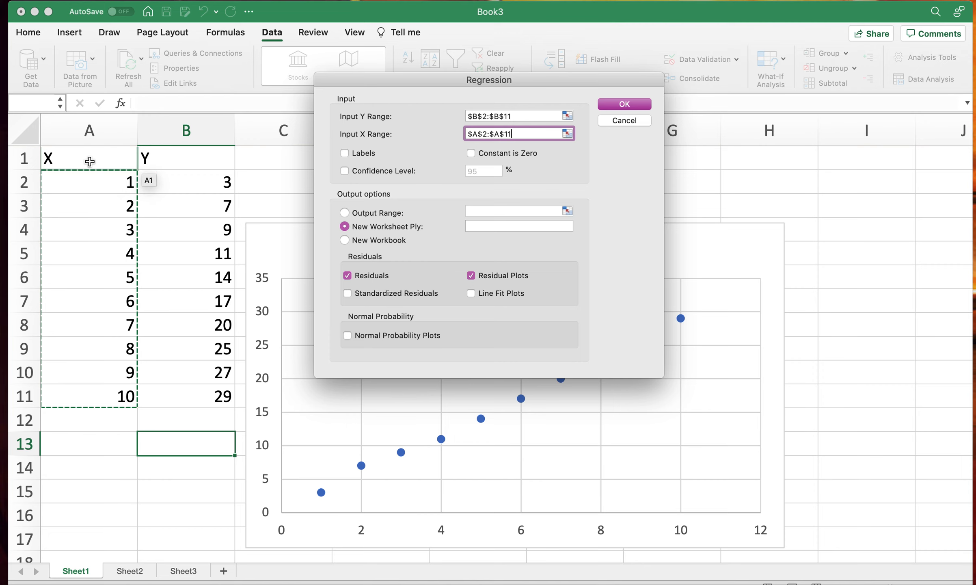
click(345, 154)
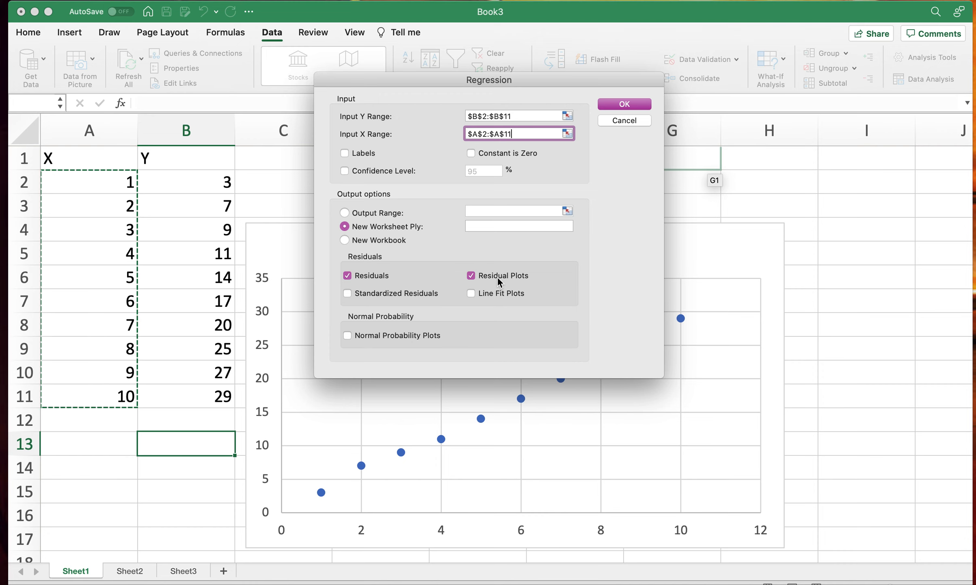
click(629, 104)
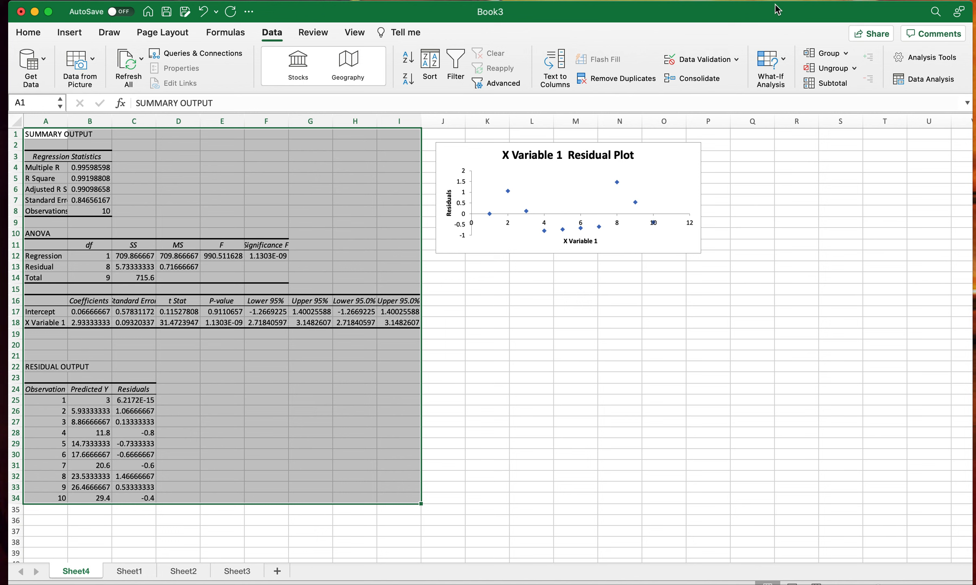
- Deselect the regression output and examine the X Variable 1 residual plot up close, starting with the point at X = 1
drag(776, 10, 774, 7)
click(701, 271)
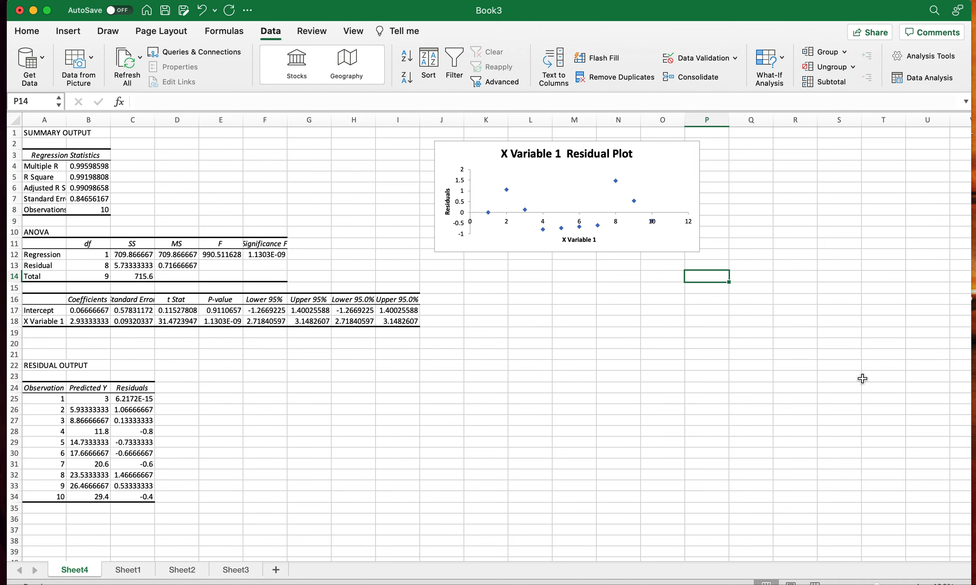
click(917, 583)
click(918, 583)
click(917, 583)
click(917, 583)
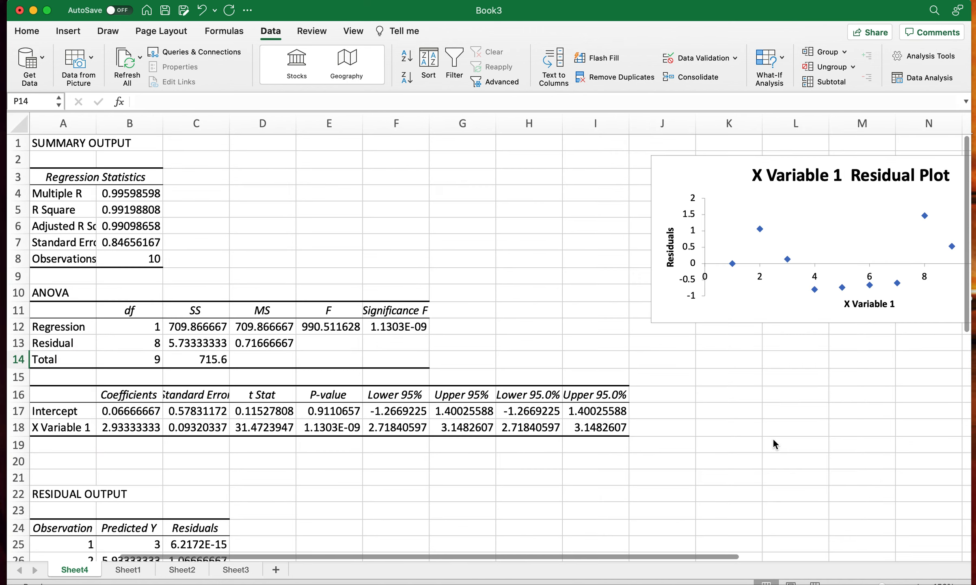
scroll(772, 437, right, 7)
scroll(773, 438, right, 3)
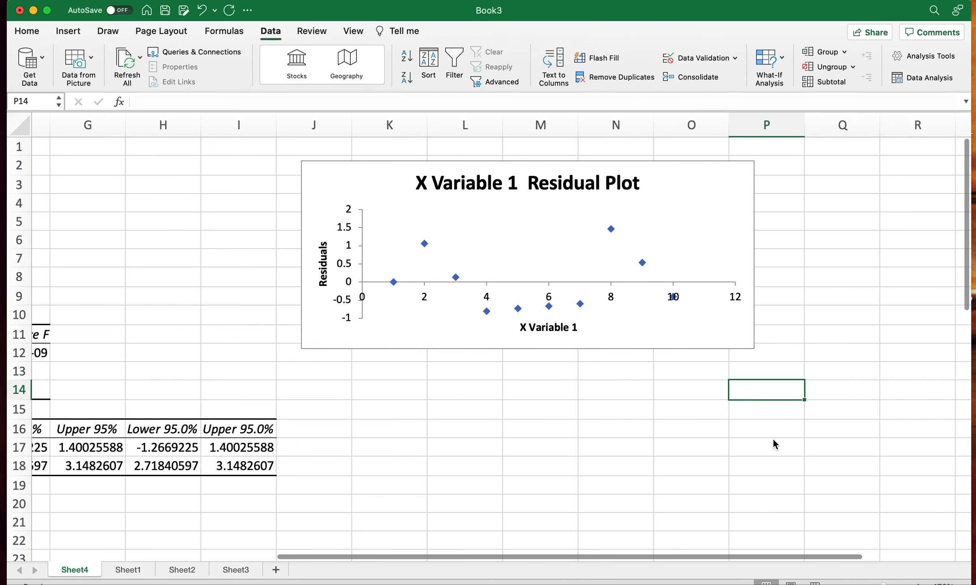
click(917, 583)
click(918, 583)
click(917, 583)
click(917, 583)
scroll(720, 466, right, 6)
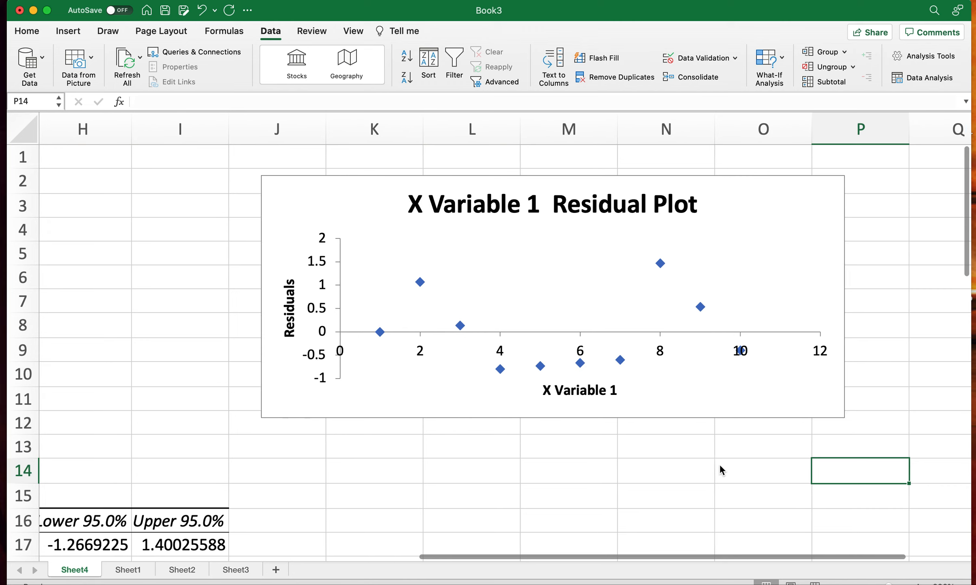
scroll(720, 466, down, 1)
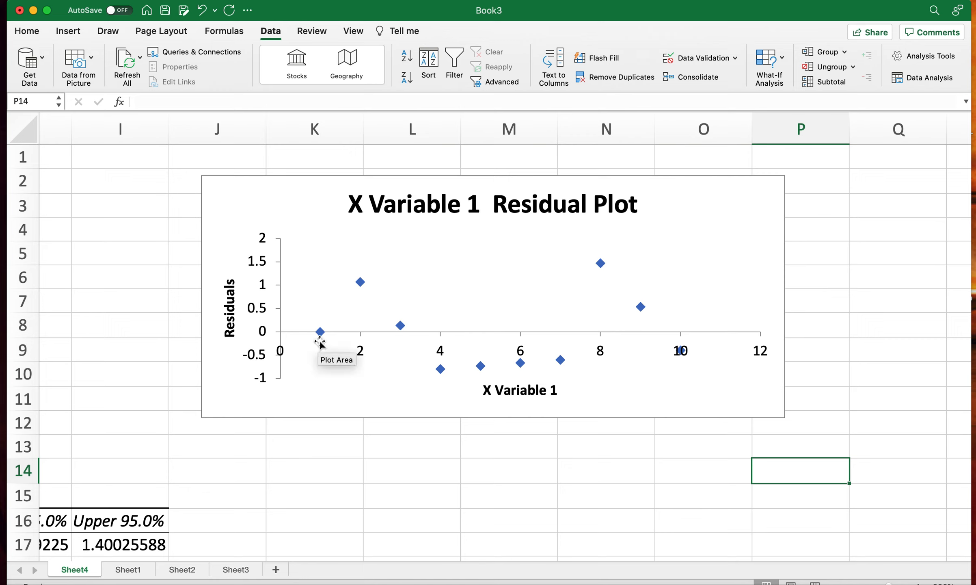
mouse_move(321, 334)
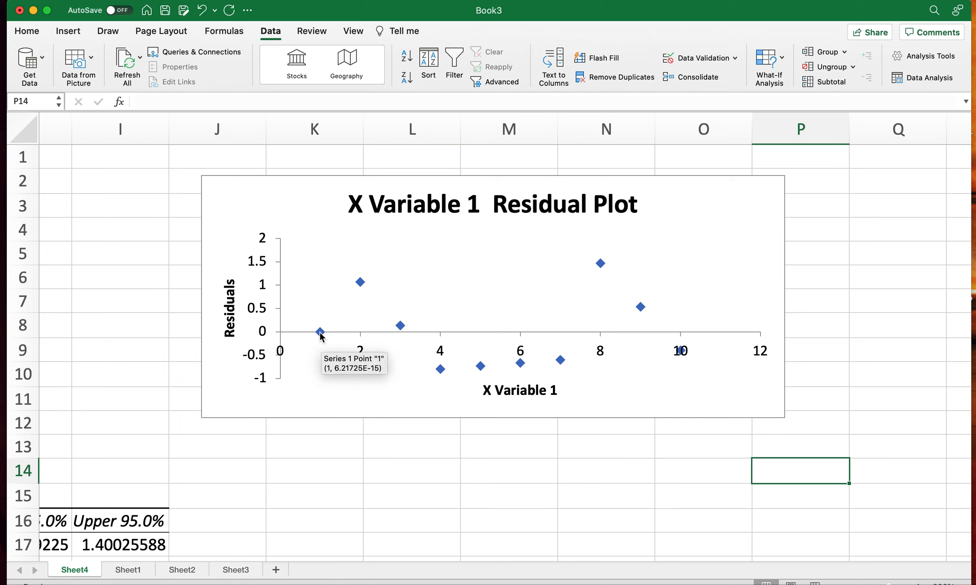
- Inspect the points from X = 2 to X = 7 on the X Variable 1 residual plot
mouse_move(362, 287)
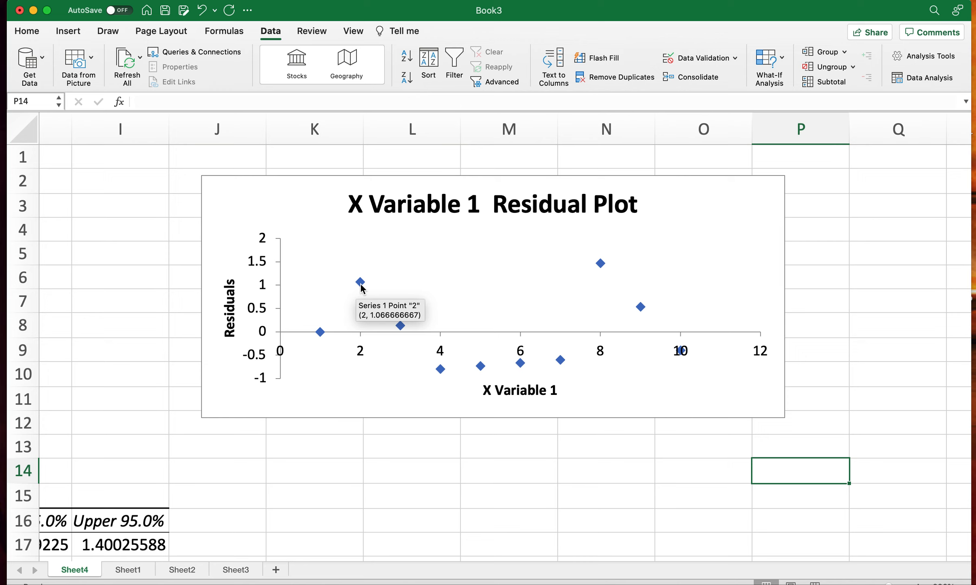
mouse_move(400, 328)
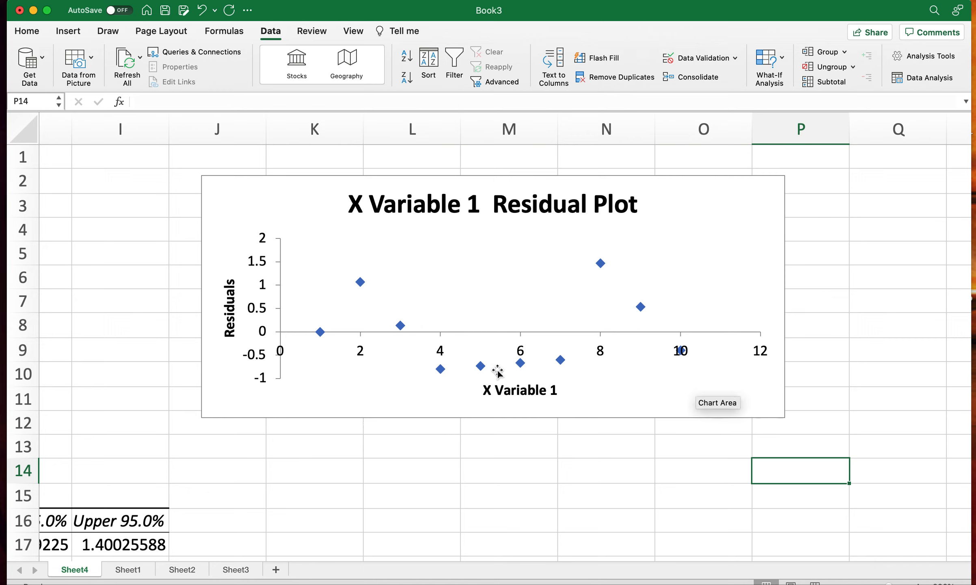
mouse_move(562, 367)
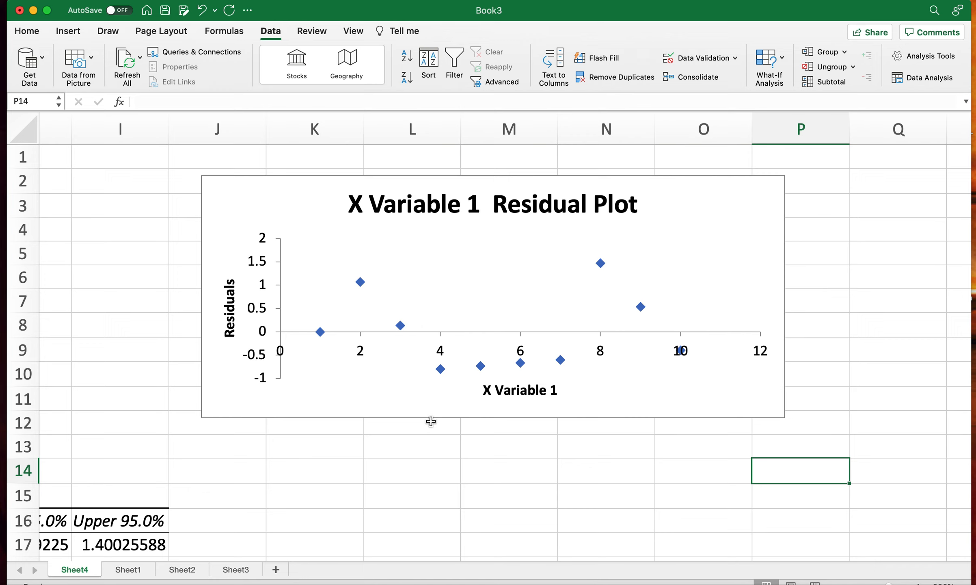
- Compare the scatter chart and D2 correlation formula on Sheet1 with the residual plot on Sheet4
click(128, 569)
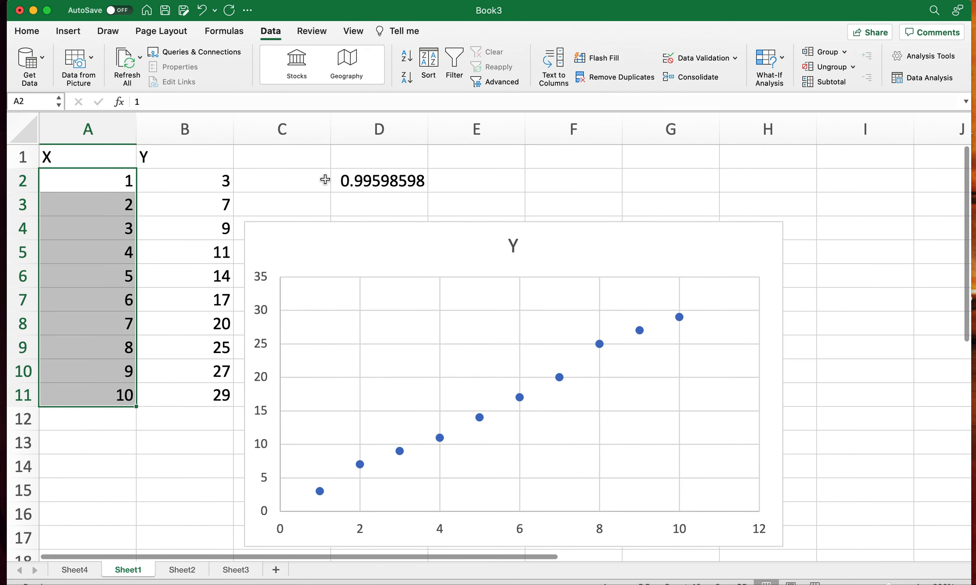
click(380, 185)
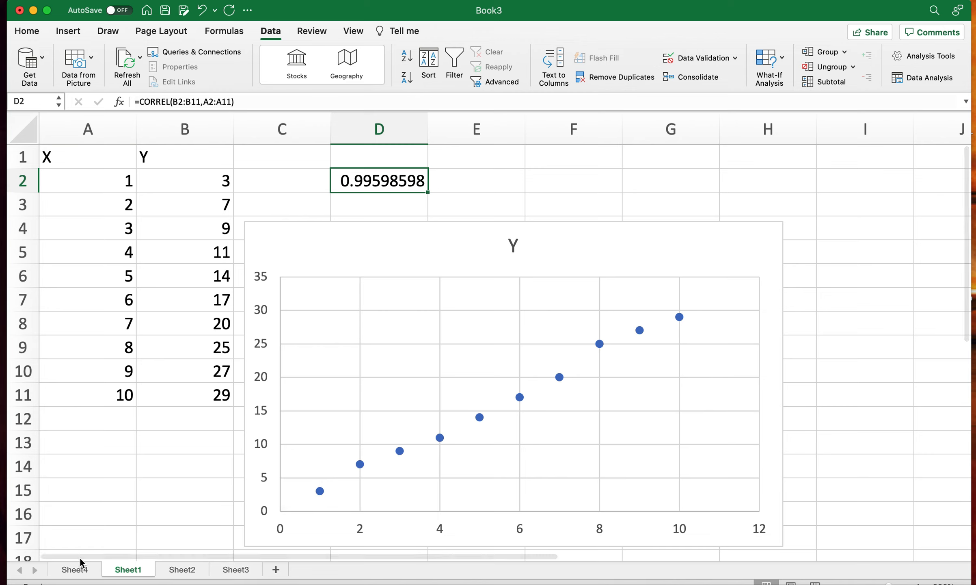
click(79, 572)
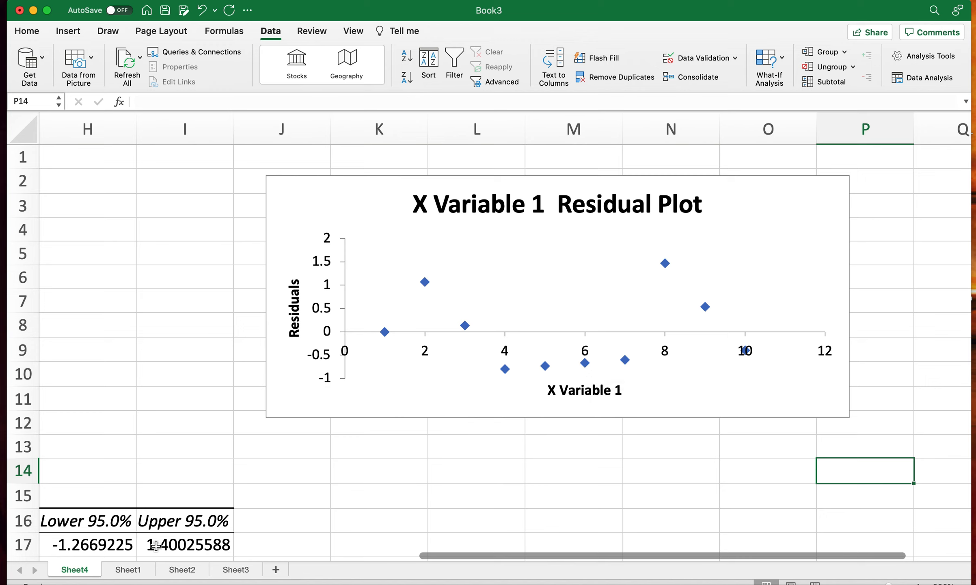
click(129, 569)
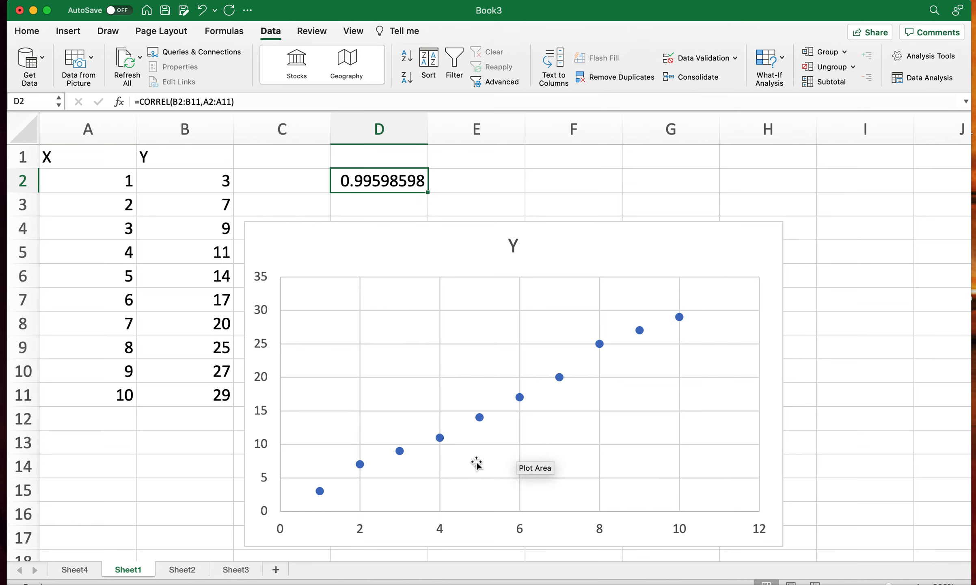
- Check the D2 correlation formula on Sheet2 and open the Regression tool for that sheet's data
click(185, 569)
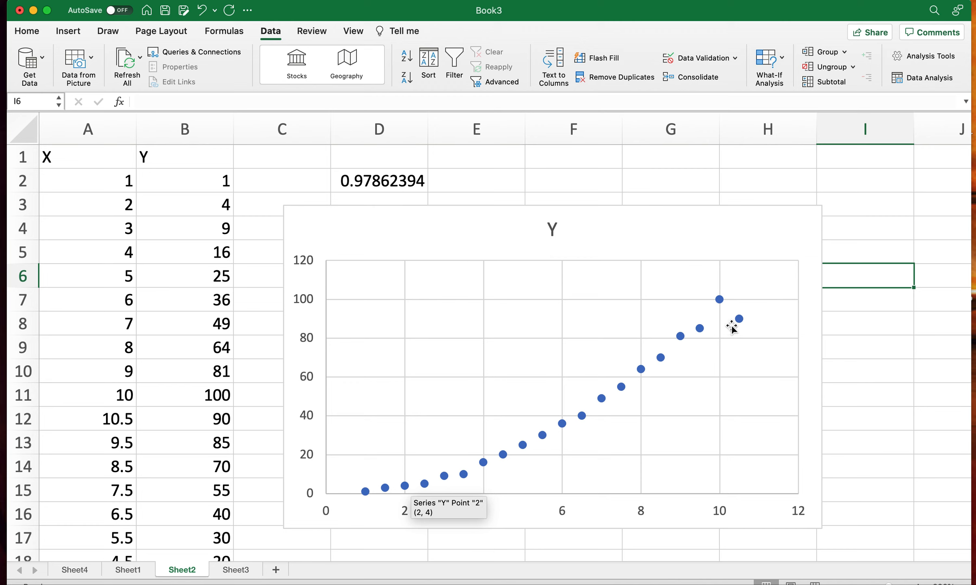
click(396, 186)
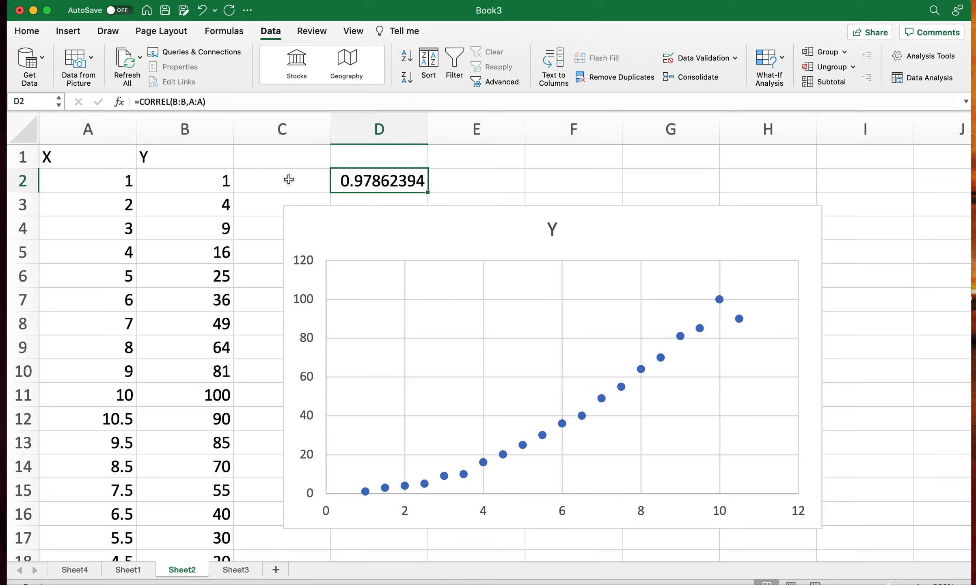
click(186, 180)
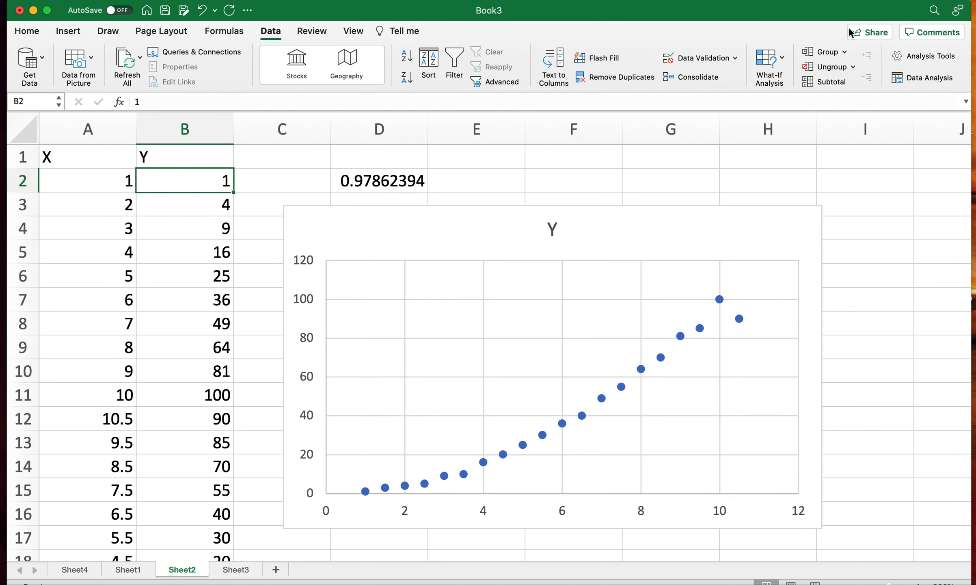
click(917, 78)
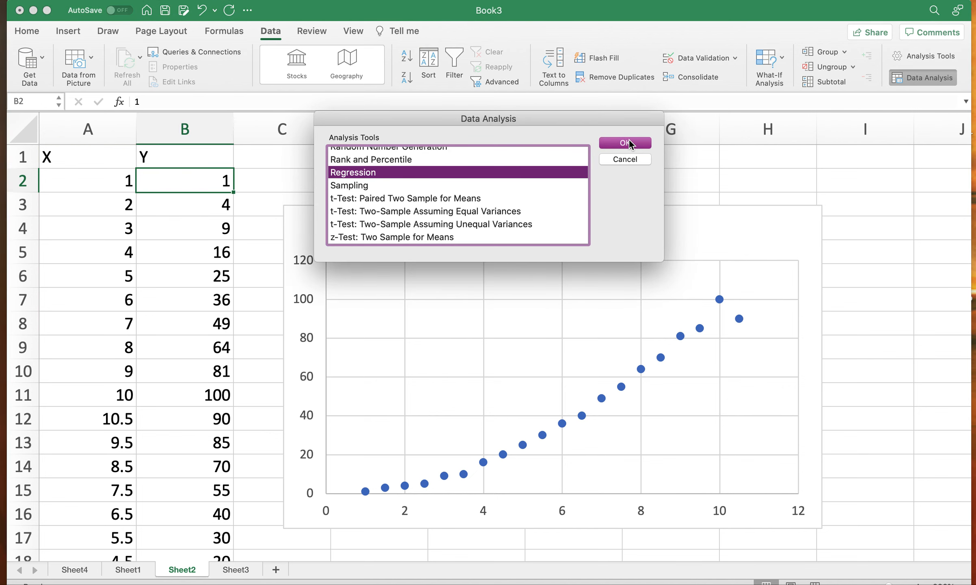
click(628, 140)
- Set the regression's Y range to $B:$B and X range to $A:$A, and enable labels
click(184, 129)
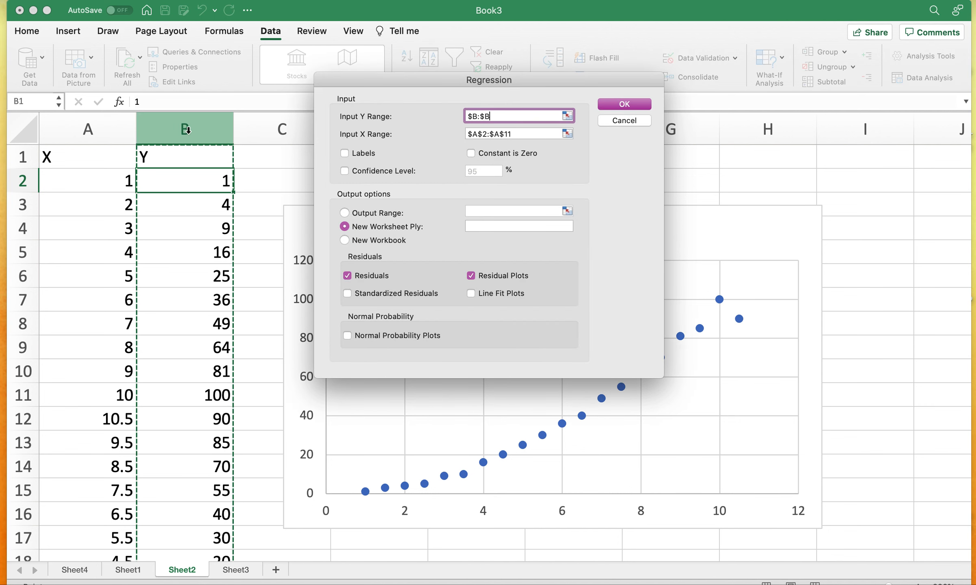
click(522, 134)
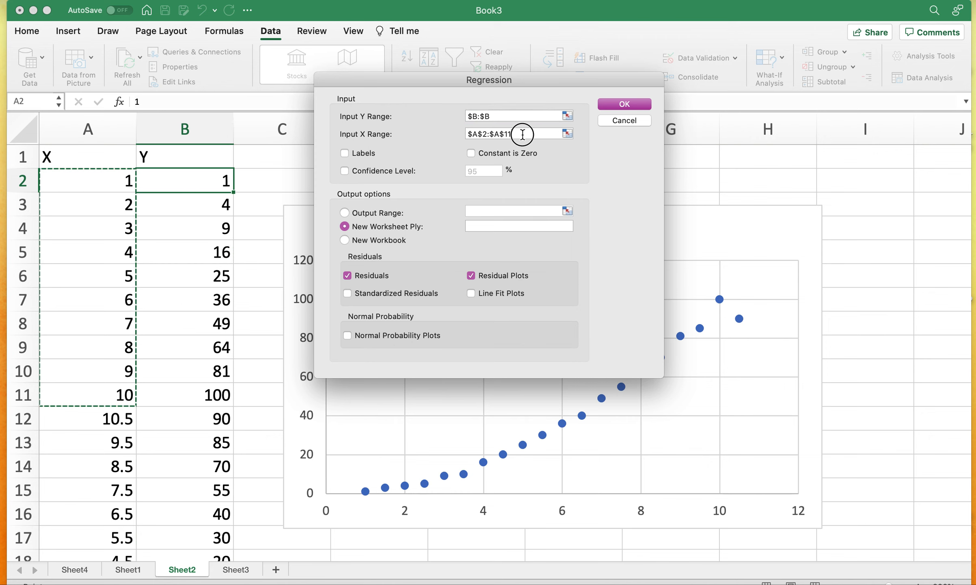
triple_click(523, 135)
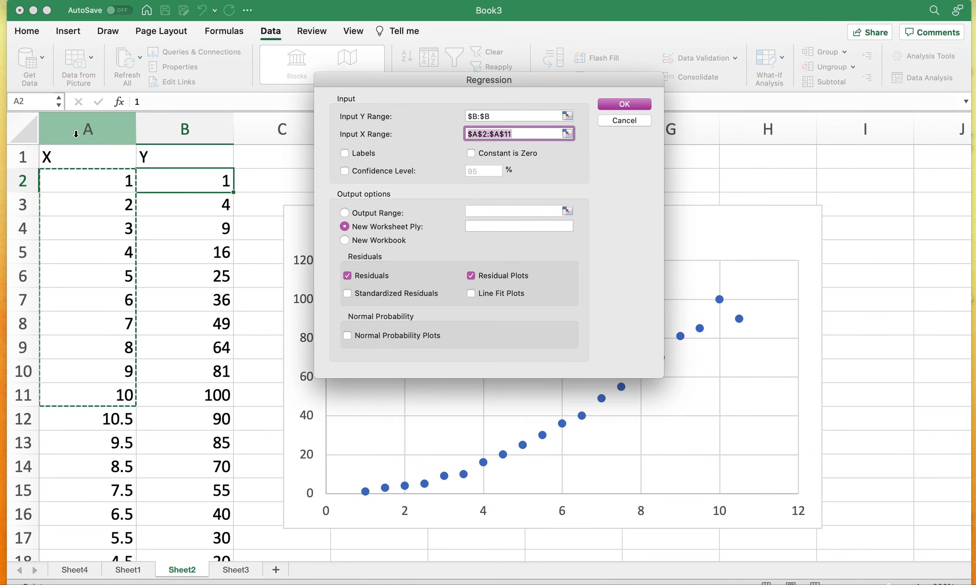
click(88, 129)
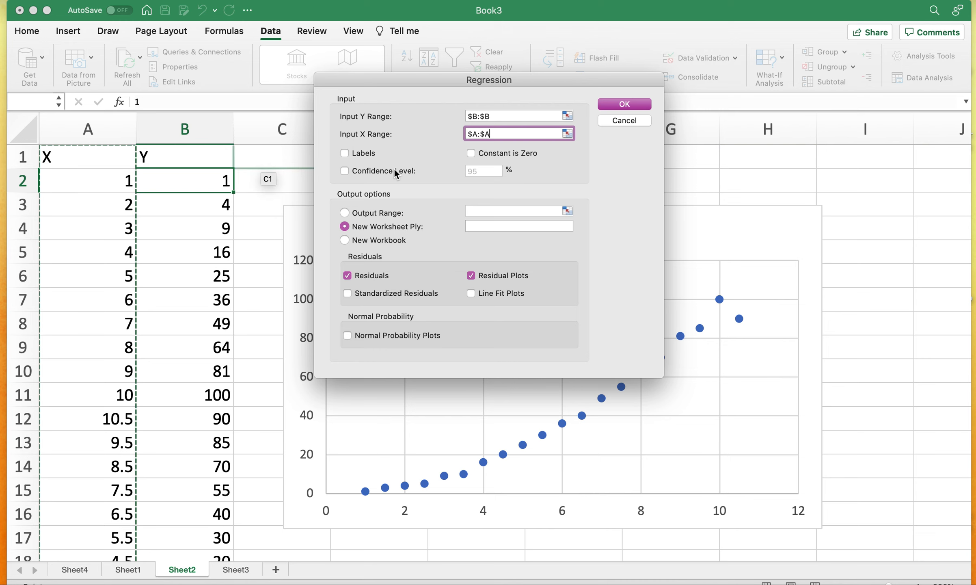
click(345, 154)
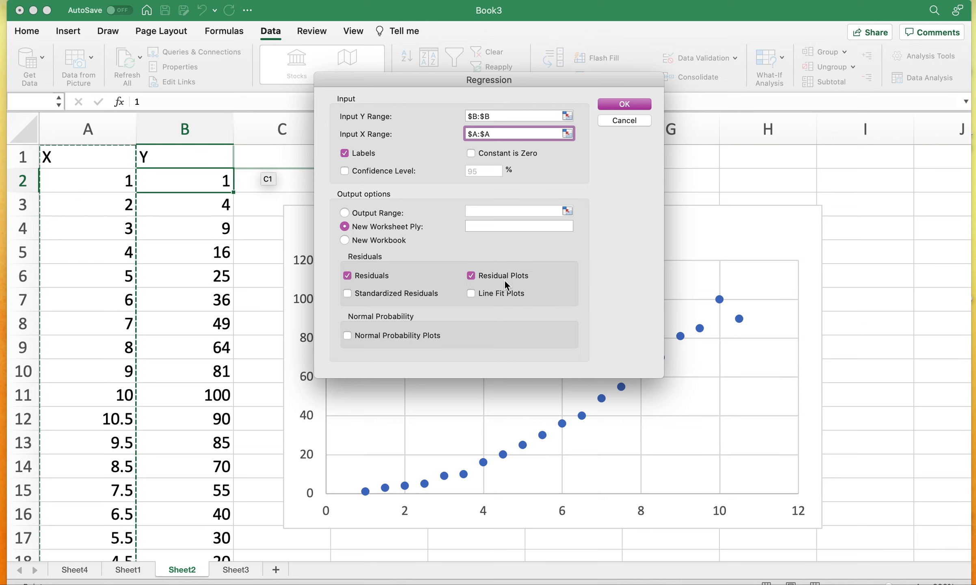
- Try to run the whole-column regression to a new worksheet and again to a new workbook
click(634, 104)
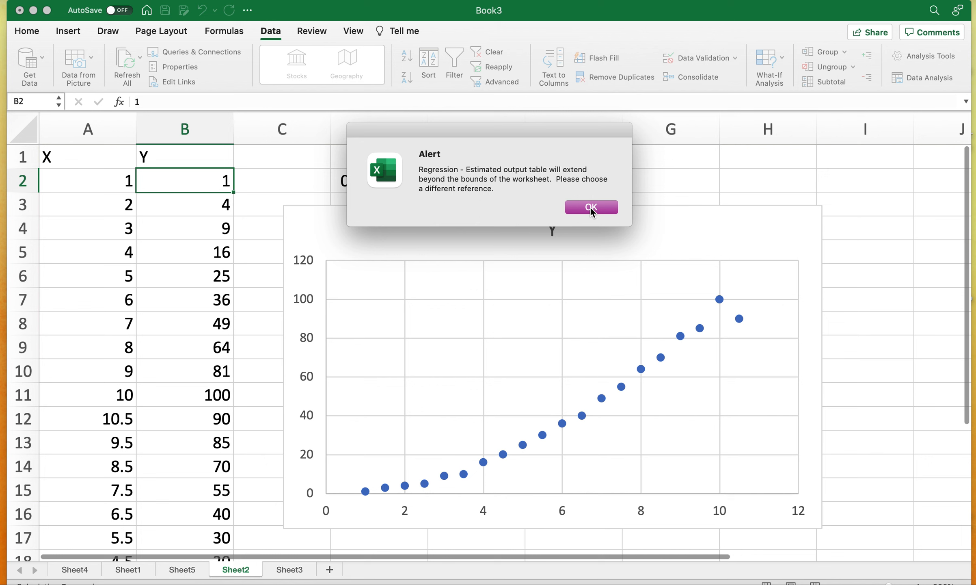
click(590, 207)
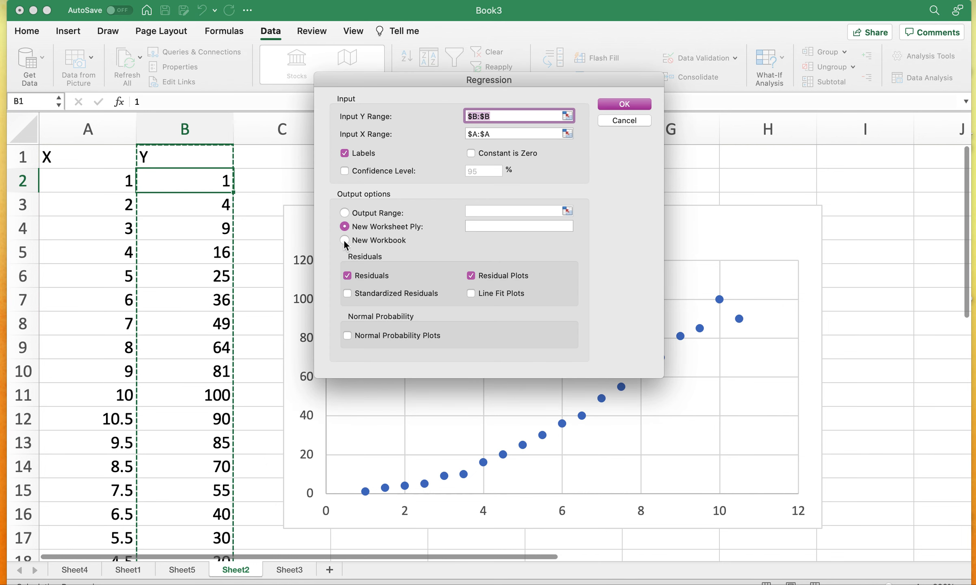
click(625, 106)
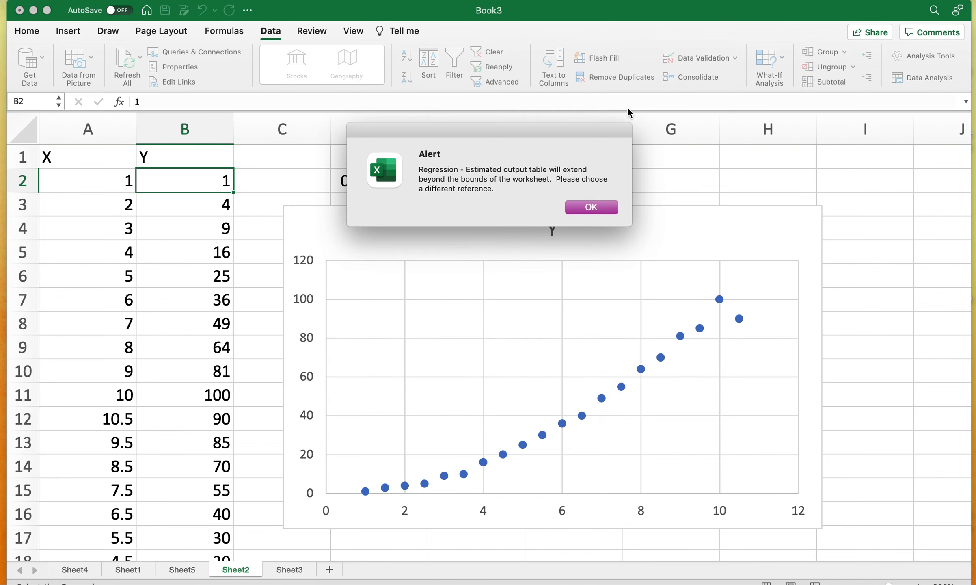
click(590, 207)
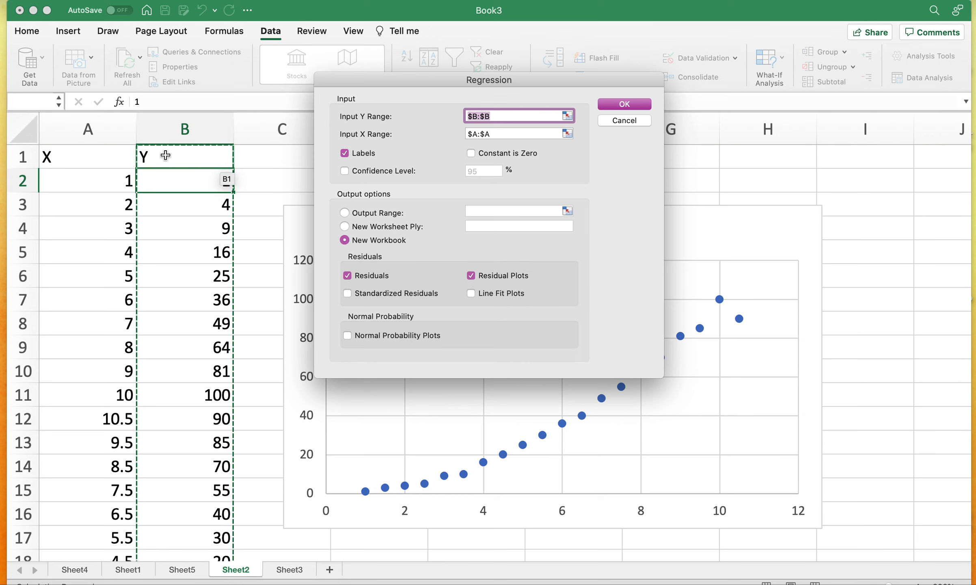
- Set the Y range to $B$1:$B$21 and X range to $A$1:$A$21, and run the regression to a new worksheet
drag(165, 155, 185, 533)
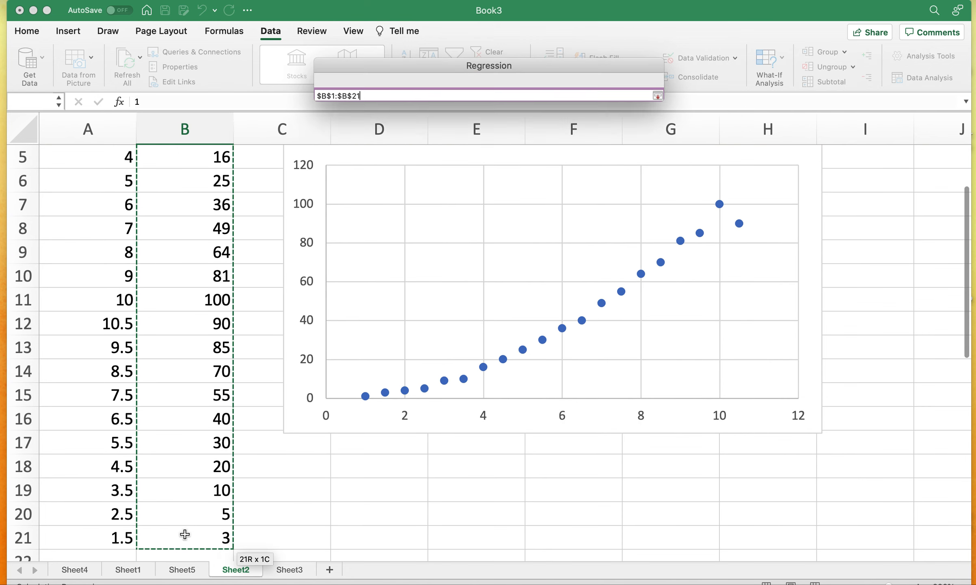
drag(503, 131, 455, 130)
key(BackSpace)
scroll(163, 279, up, 4)
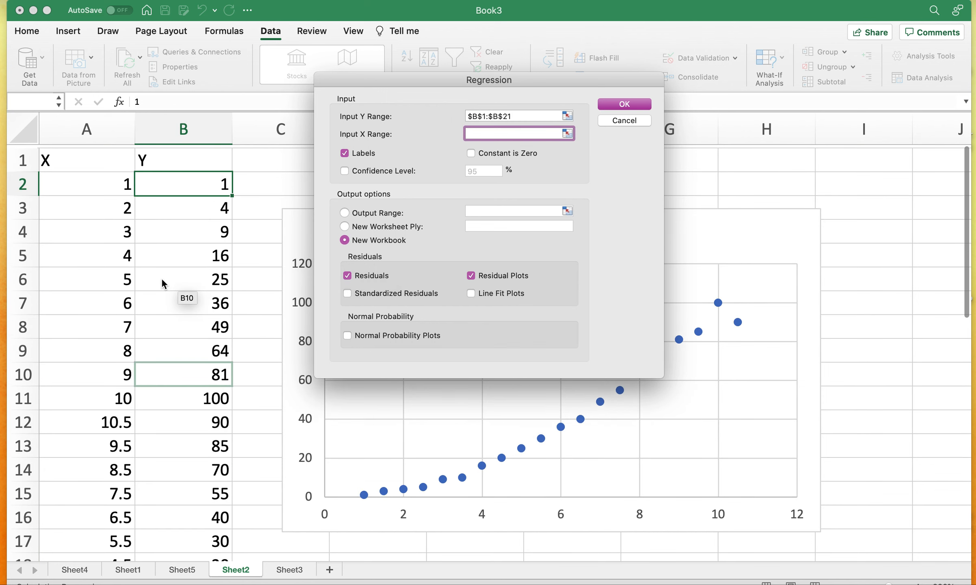
drag(83, 160, 82, 508)
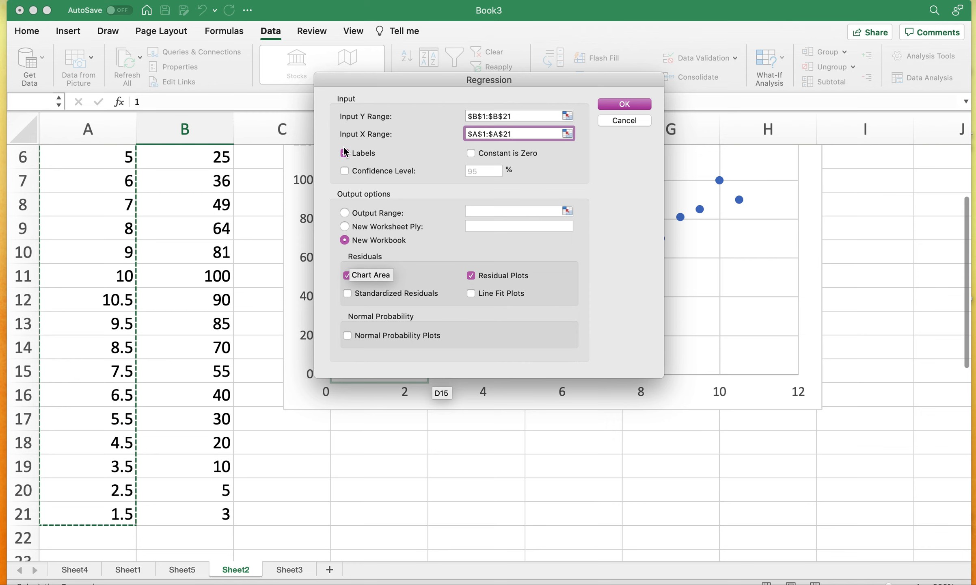
click(345, 227)
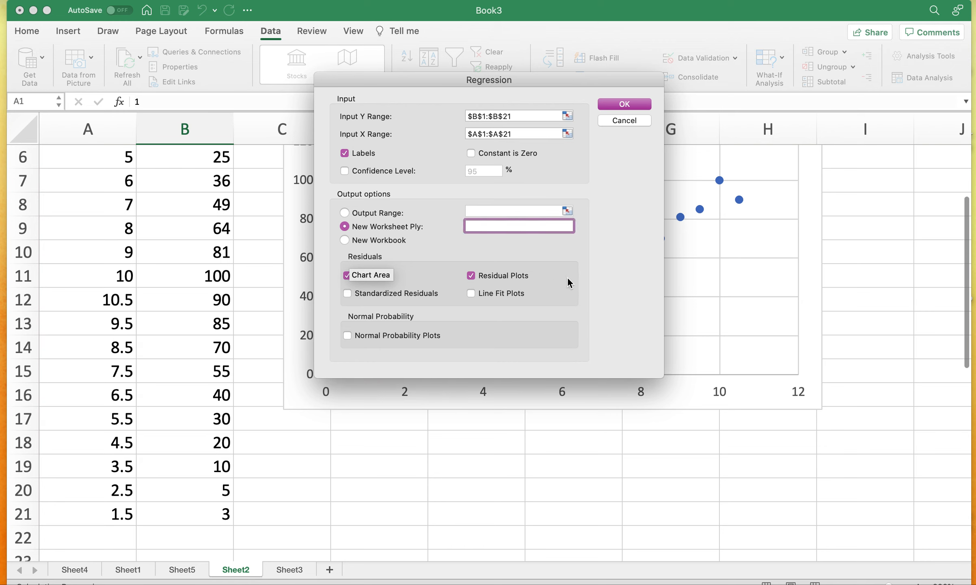
click(633, 107)
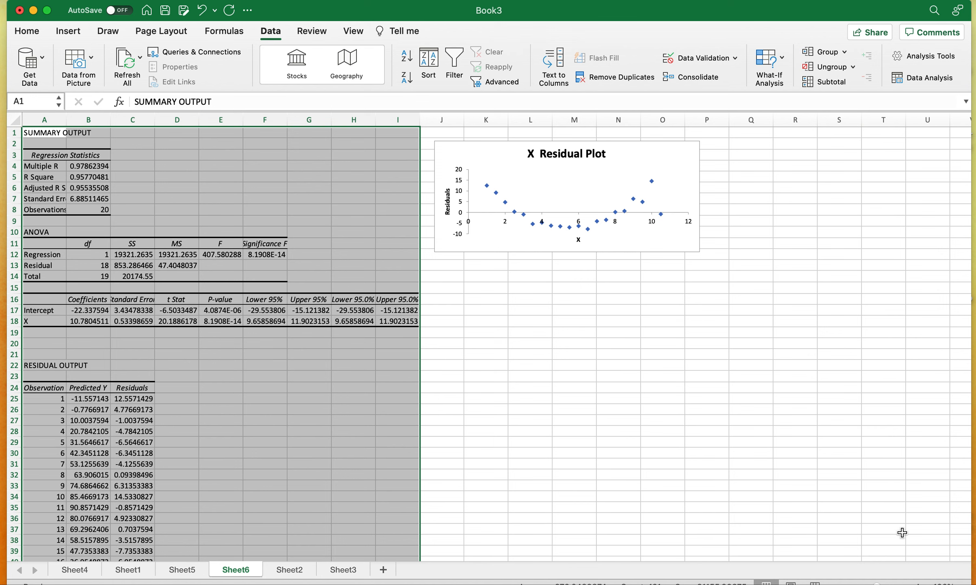
- Examine the summary output and the X residual plot on Sheet6 up close
click(919, 583)
click(919, 584)
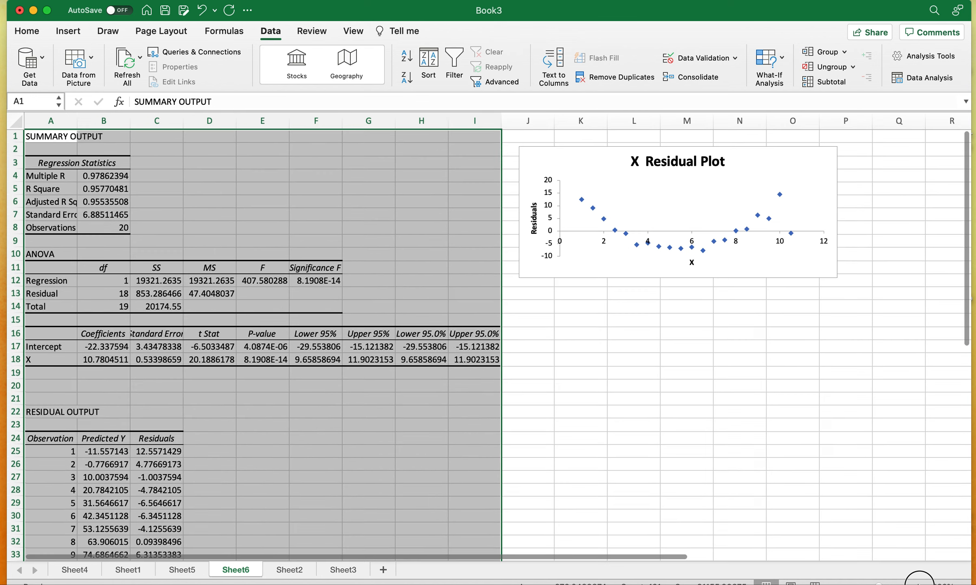
click(919, 584)
click(920, 584)
click(920, 584)
click(919, 584)
click(919, 583)
click(919, 584)
click(920, 584)
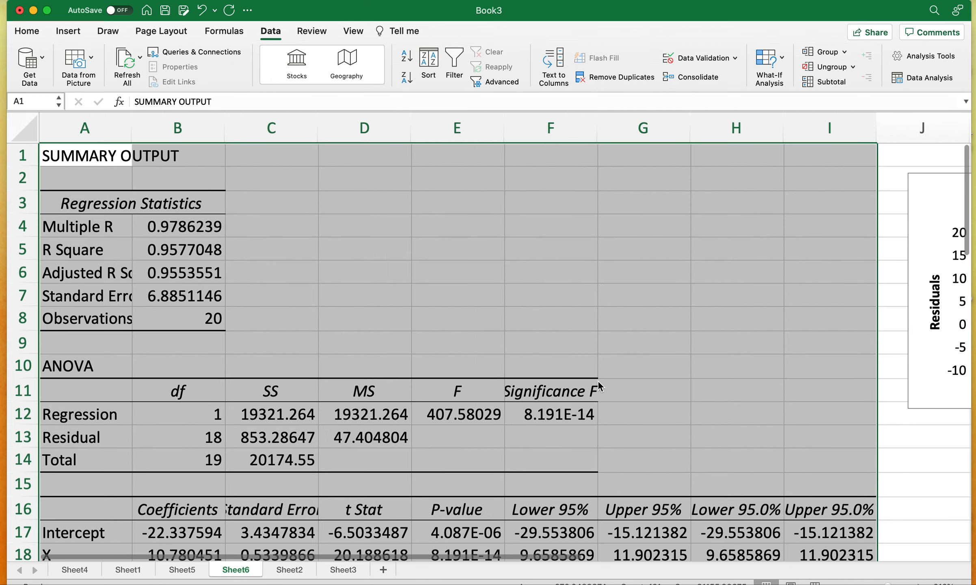
scroll(598, 380, right, 15)
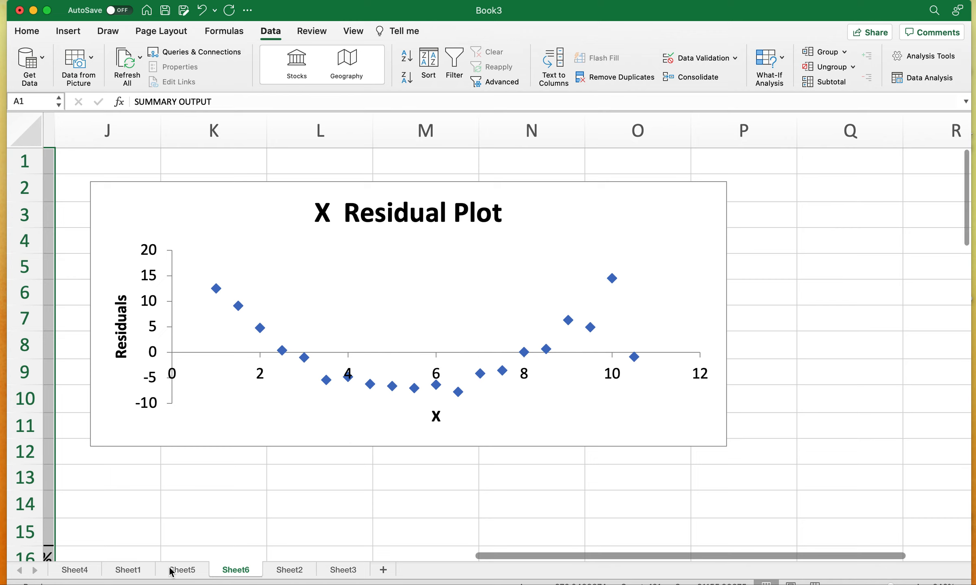
- Compare the scatter chart and D2 correlation formula on Sheet2 with the X residual plot on Sheet6
click(293, 569)
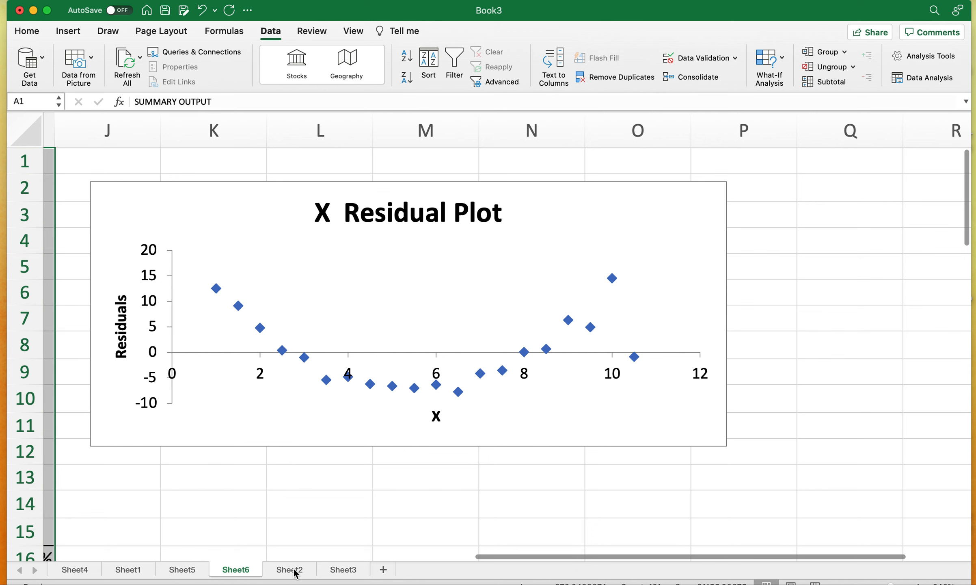
scroll(530, 452, up, 4)
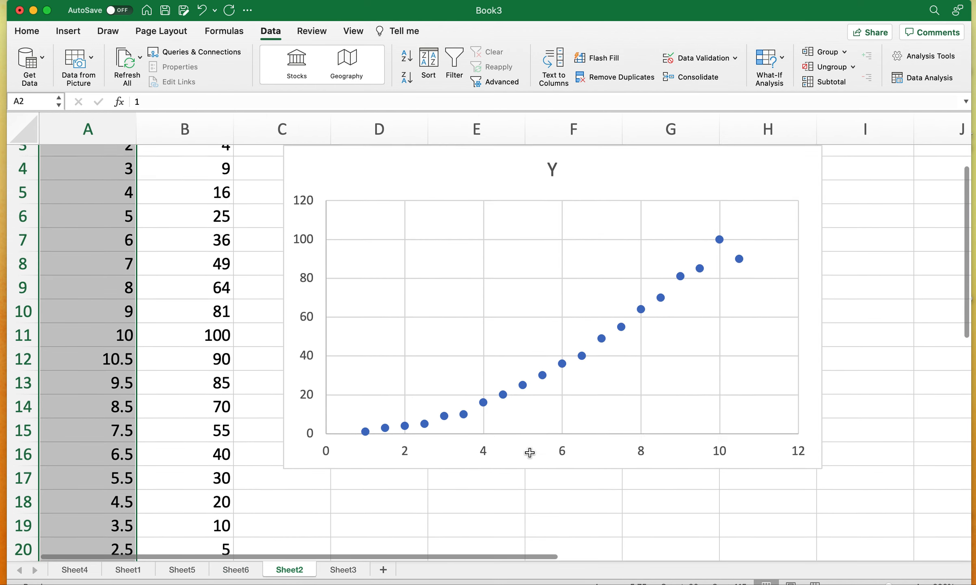
scroll(529, 452, up, 1)
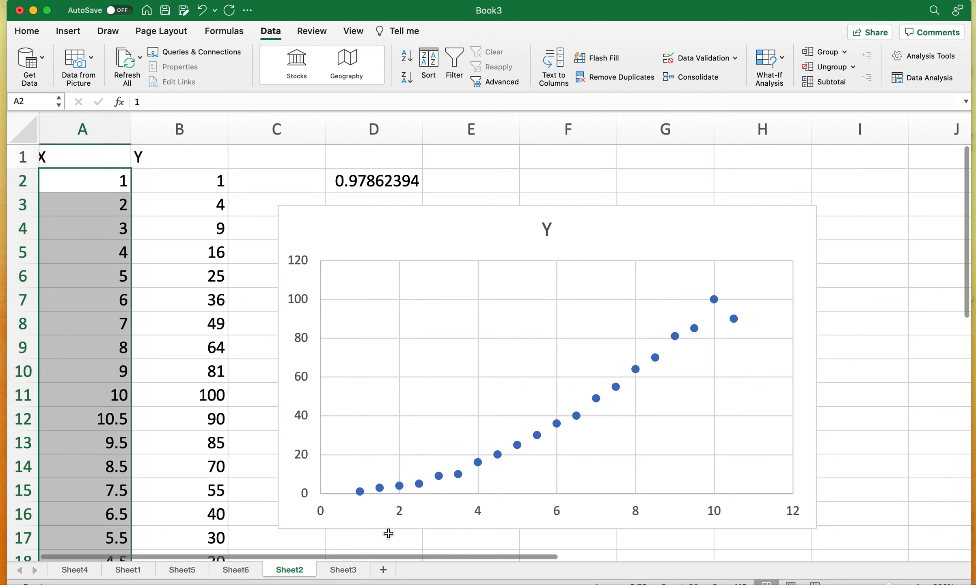
click(380, 180)
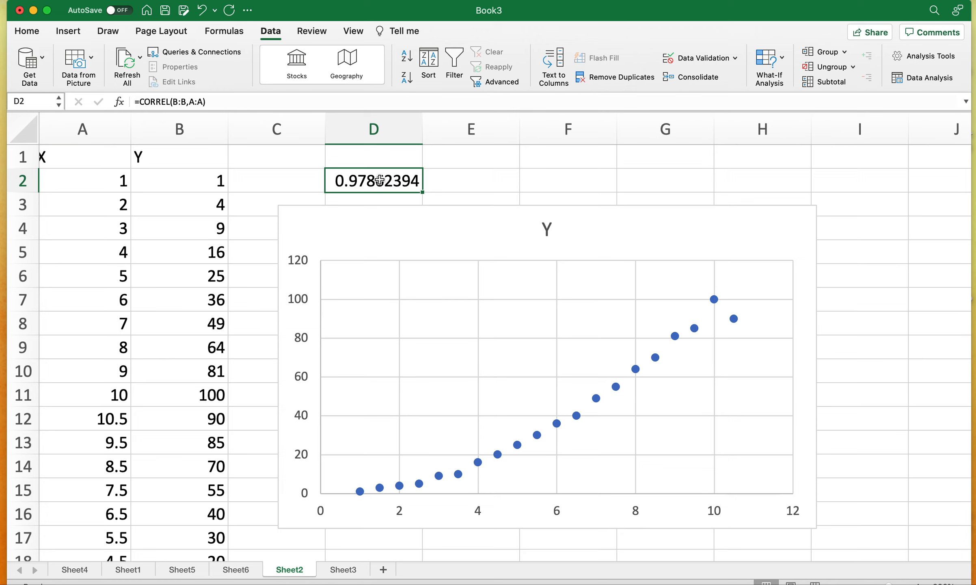
click(243, 570)
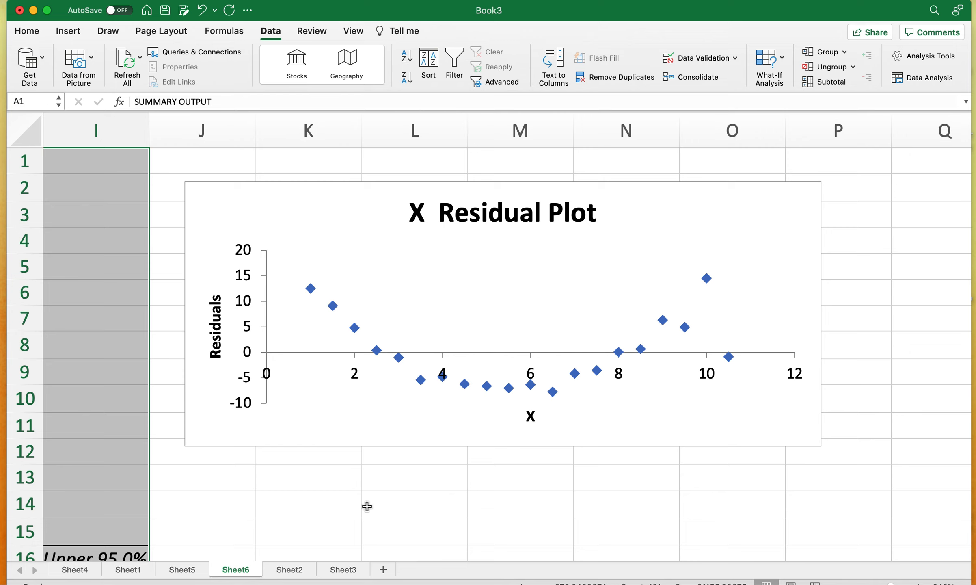
click(294, 570)
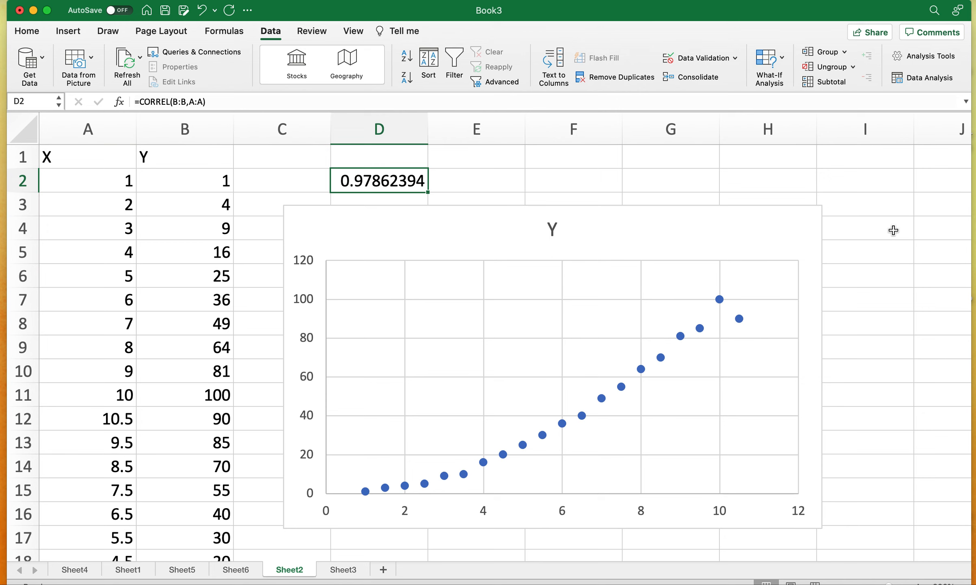
- Start a Regression analysis on the Sheet3 data and set its Y range to $B$1:$B$21, including the label
click(343, 570)
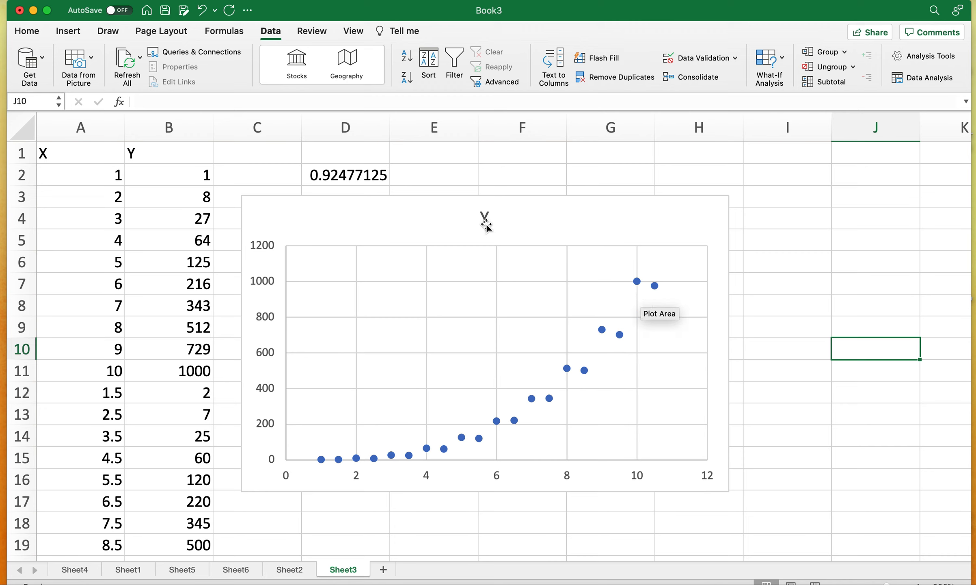
click(343, 179)
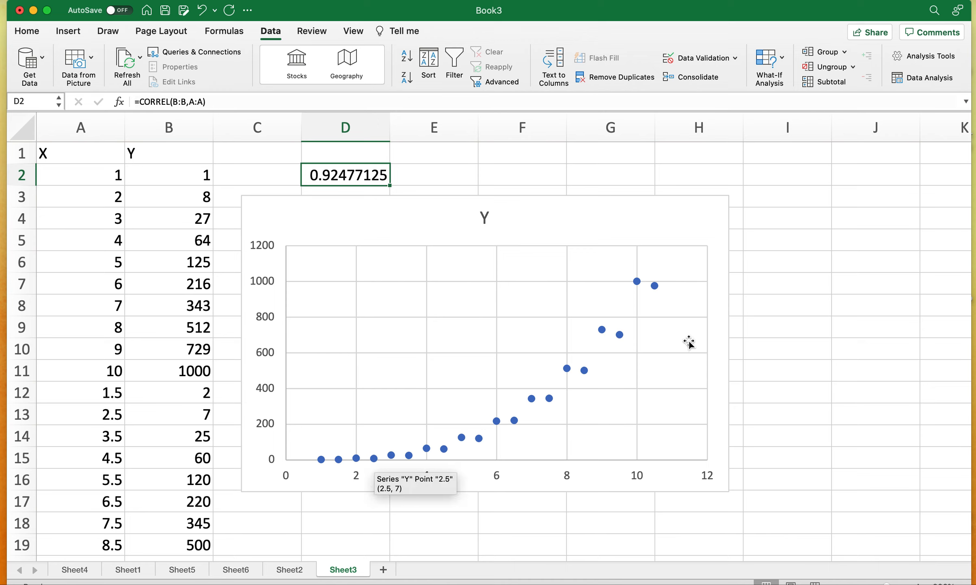
click(926, 79)
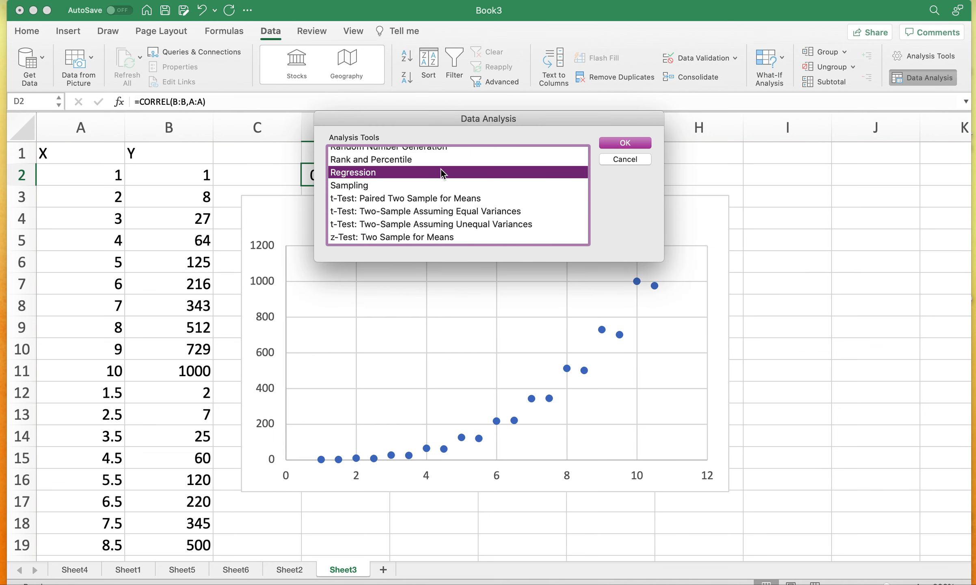
click(633, 144)
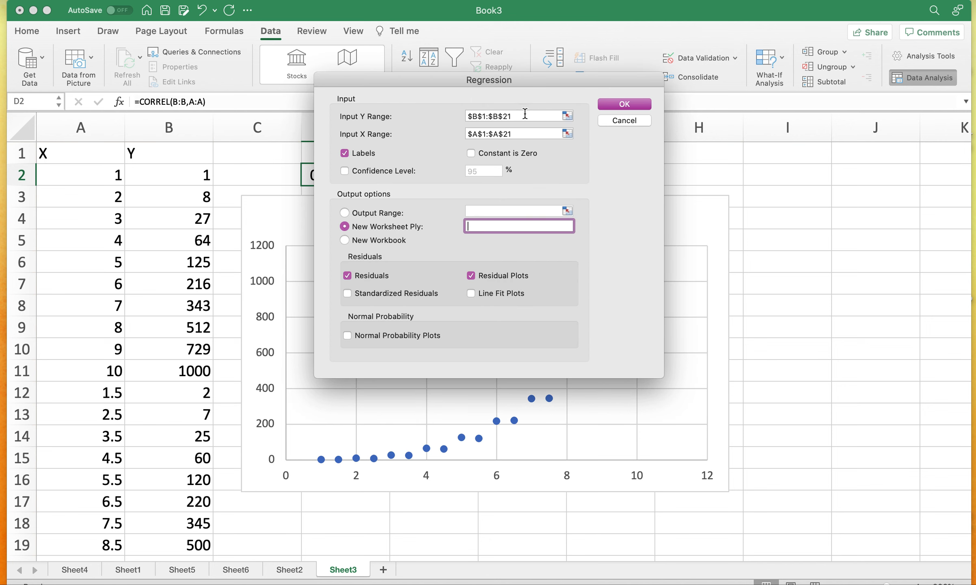
click(525, 115)
double_click(524, 116)
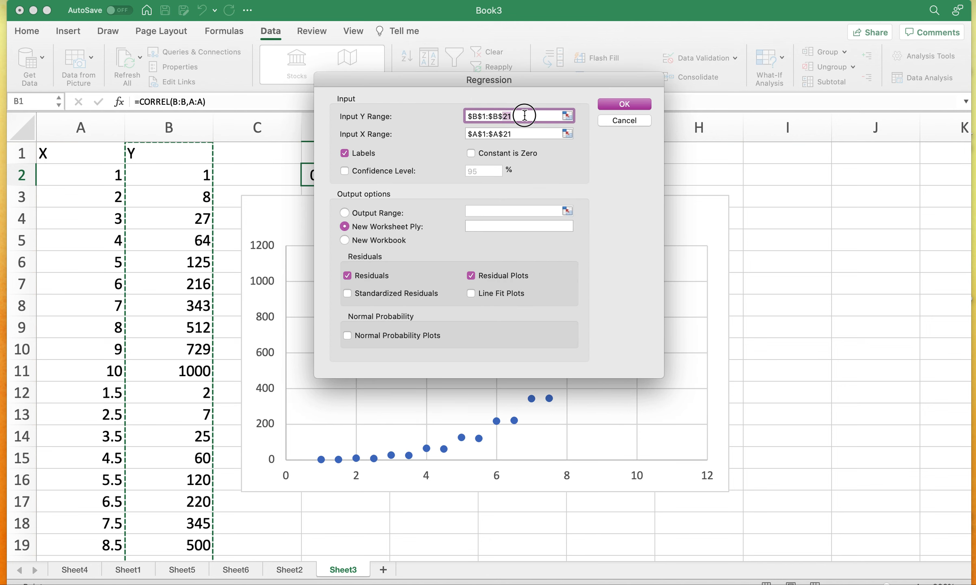
key(super+a)
key(BackSpace)
drag(182, 153, 169, 519)
- Set the X range to $A$1:$A$21 and run the regression with residual plots to a new worksheet
click(519, 133)
triple_click(519, 133)
key(BackSpace)
drag(86, 158, 72, 518)
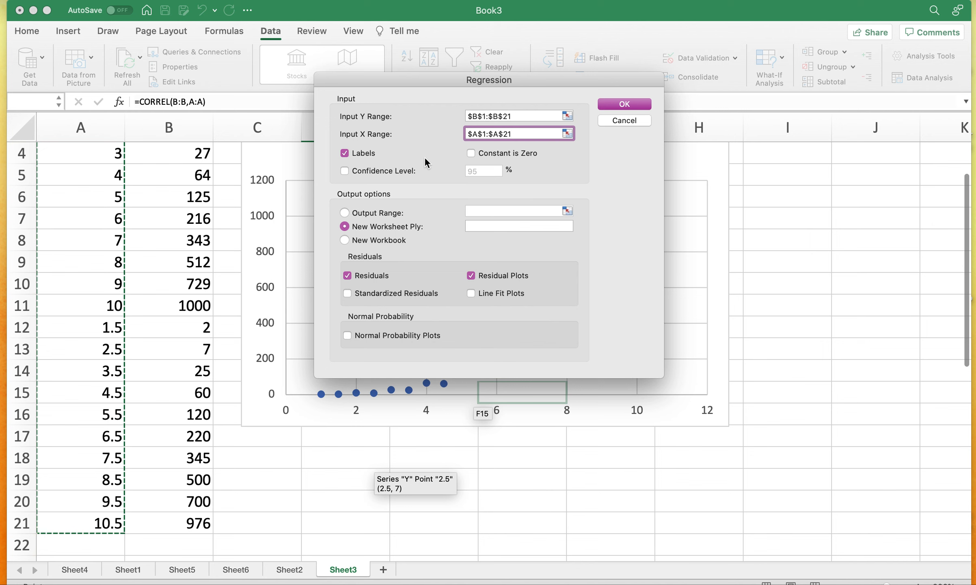
scroll(131, 321, up, 3)
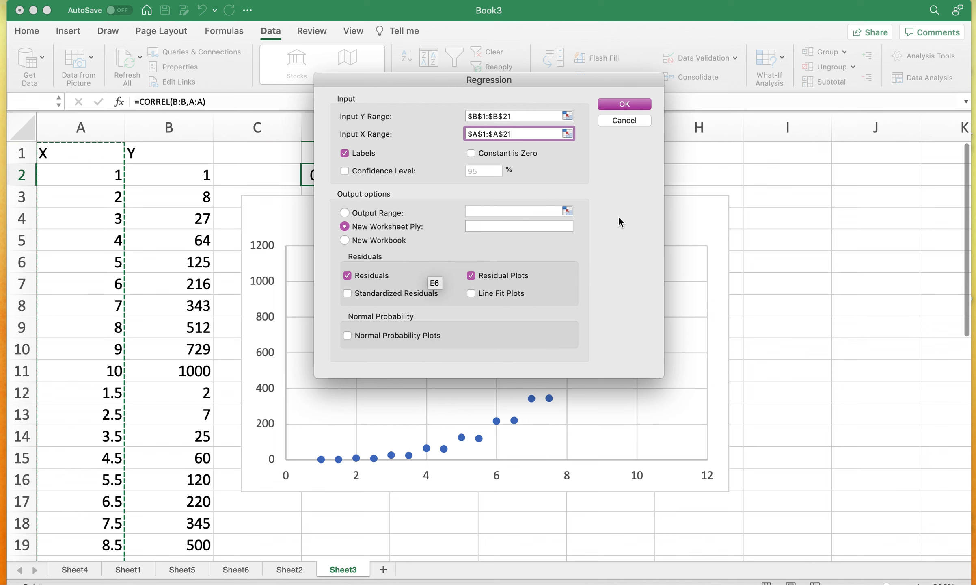
click(627, 105)
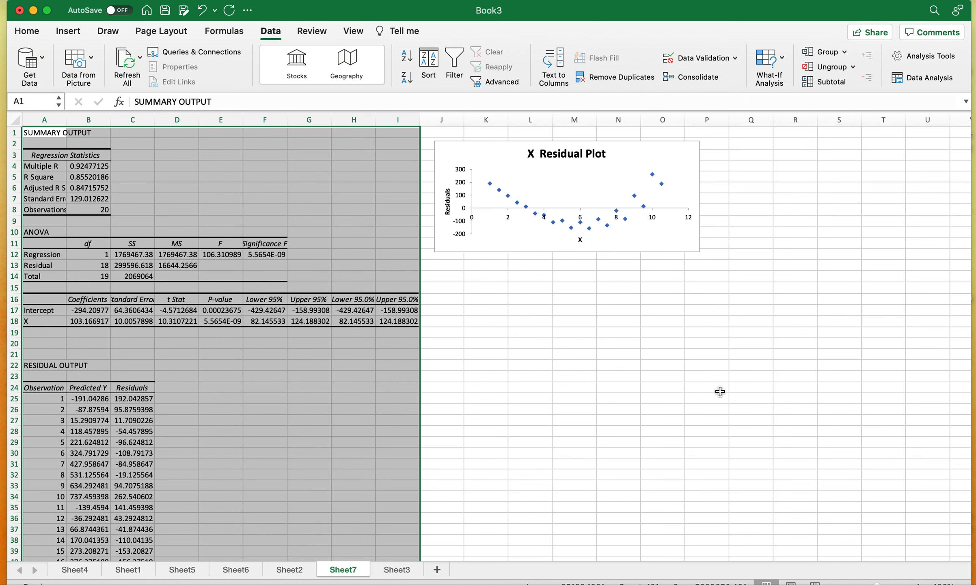
- Examine the summary output and the X residual plot on Sheet7 up close
click(918, 582)
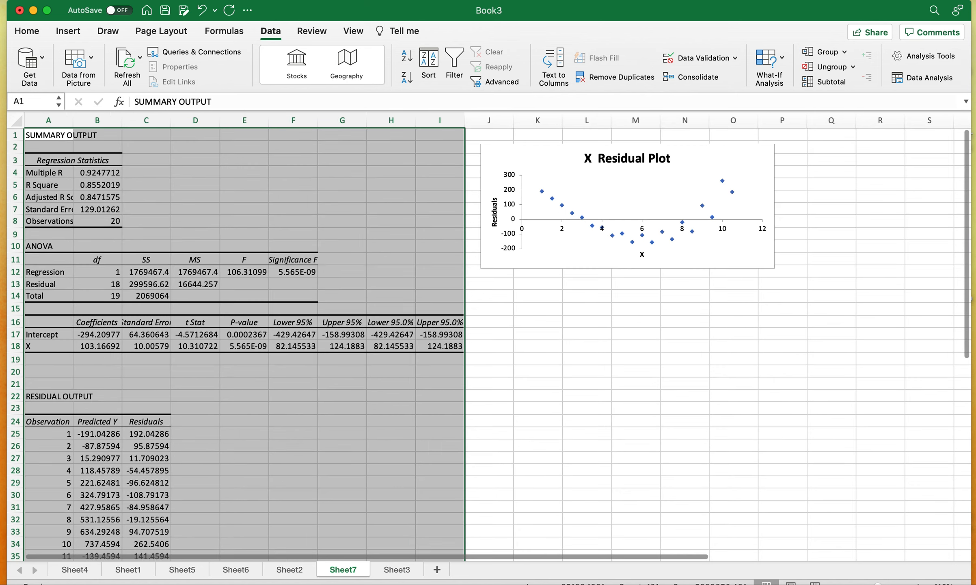
click(918, 581)
click(918, 581)
click(919, 582)
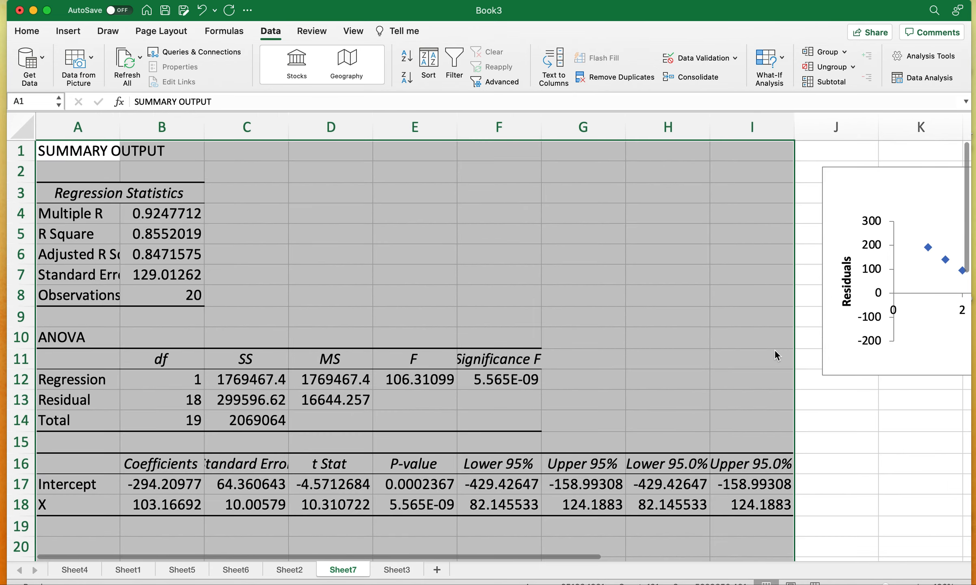
scroll(690, 370, right, 10)
scroll(690, 367, right, 5)
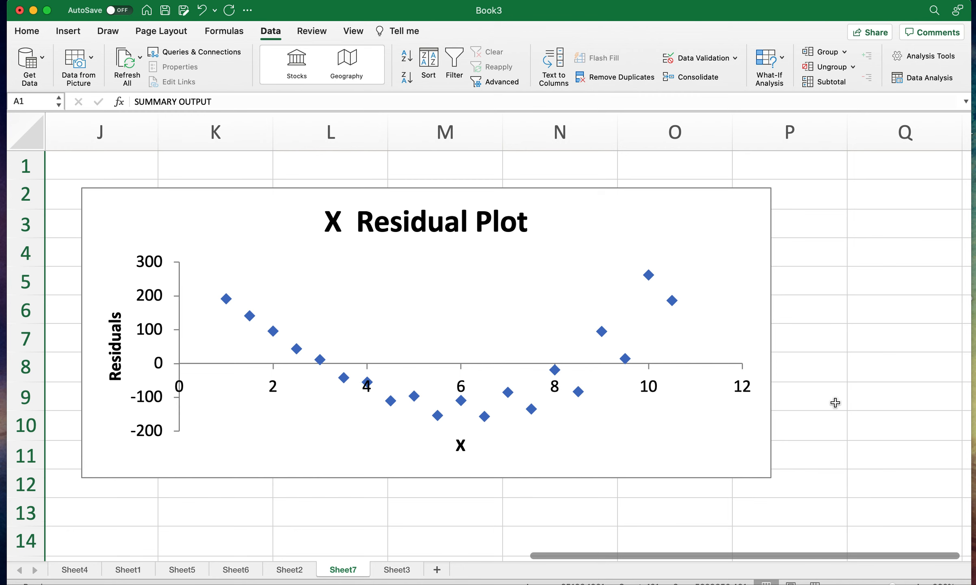
- Compare the scatter charts and D2 correlations on Sheet3, Sheet2 and Sheet1 with the residual plots on Sheet6 and Sheet4
click(393, 570)
click(344, 177)
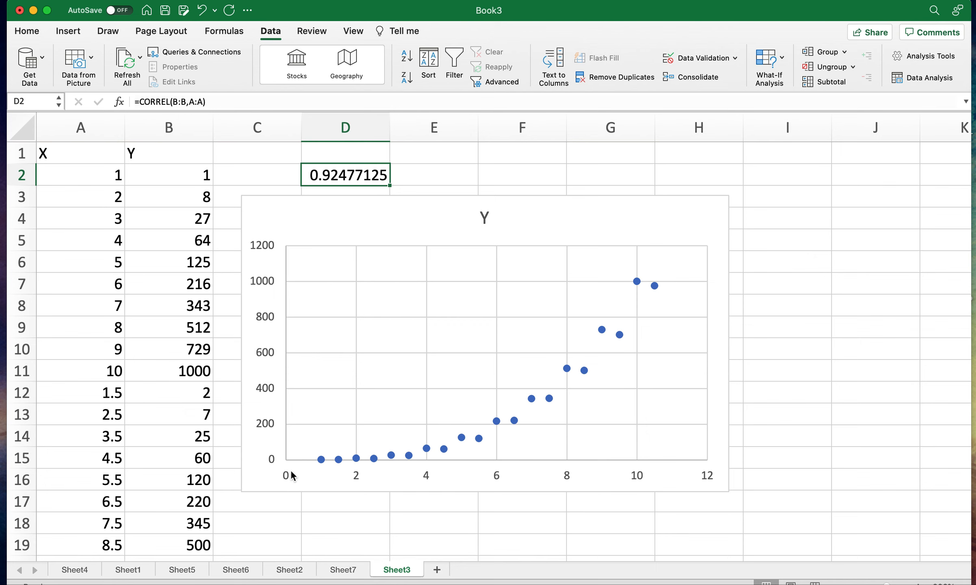
click(299, 570)
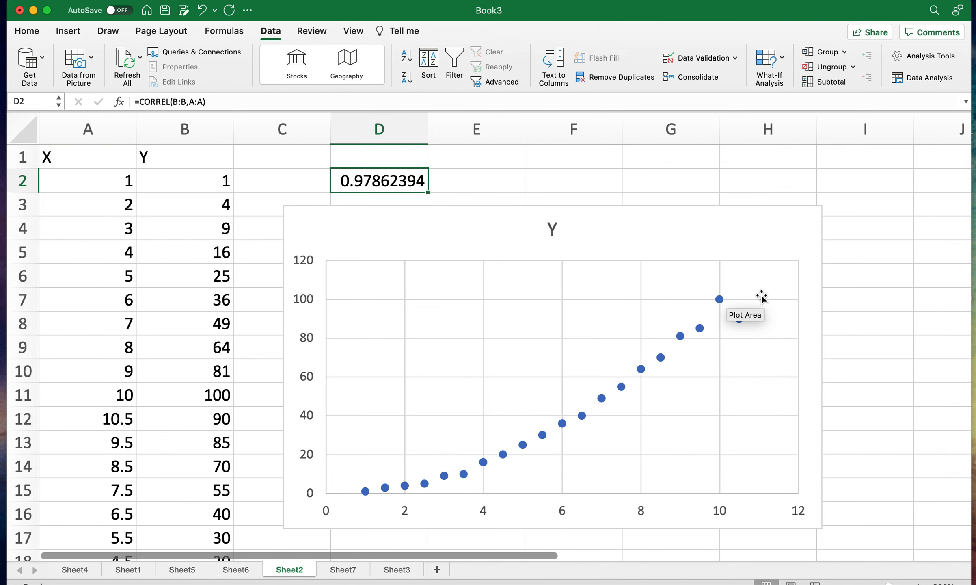
click(236, 570)
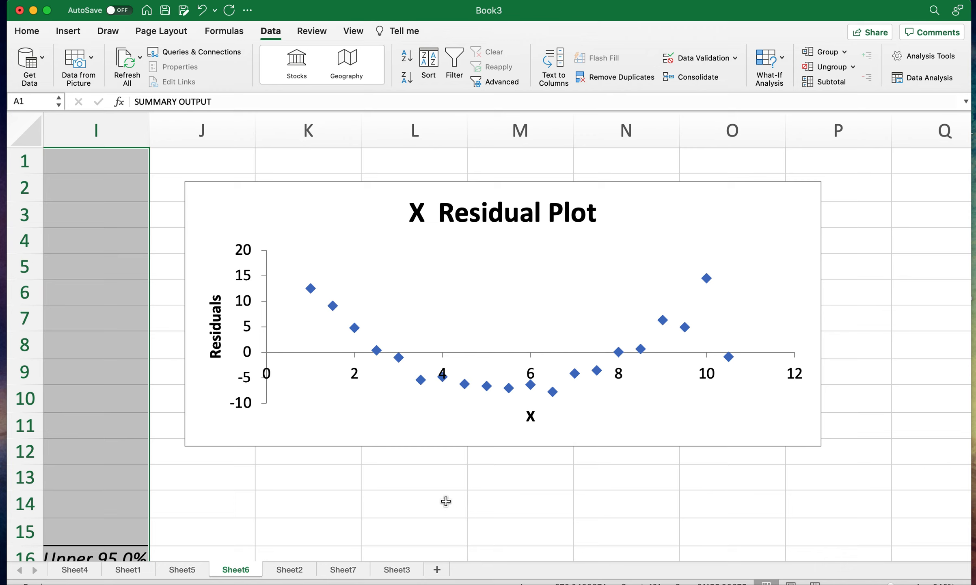
click(128, 570)
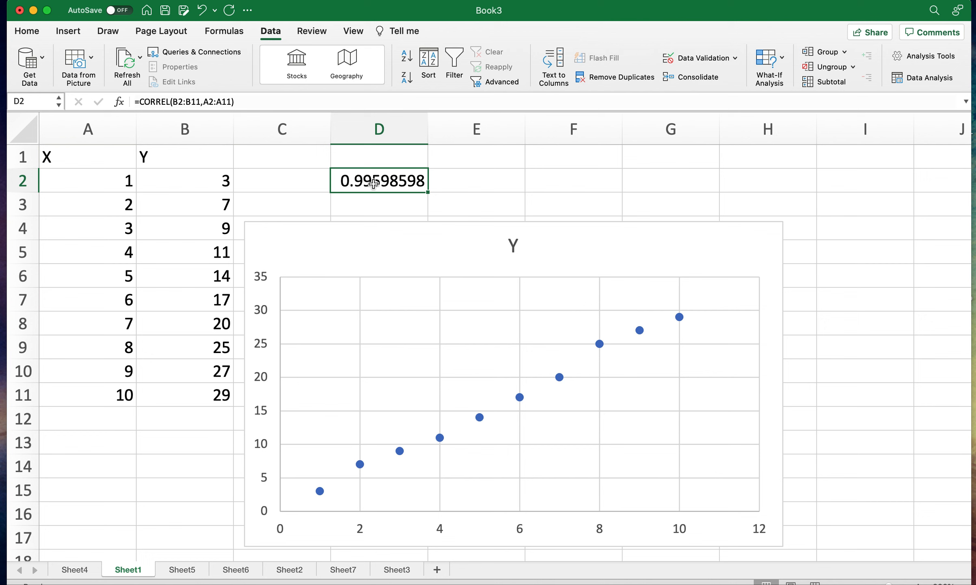
click(75, 570)
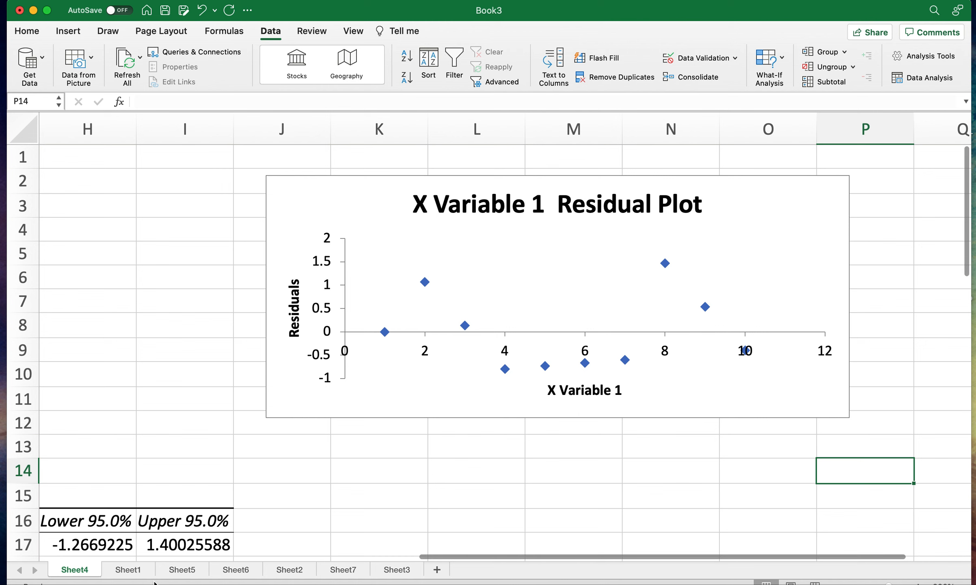
- Compare the residual plots on Sheet6 and Sheet7 repeatedly with the X Variable 1 residual plot on Sheet4
click(236, 570)
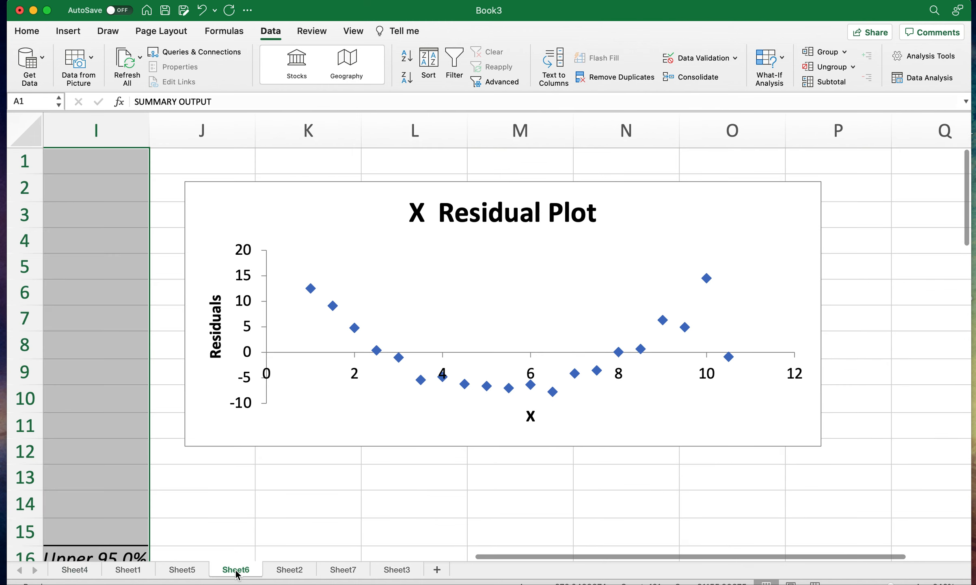
click(346, 570)
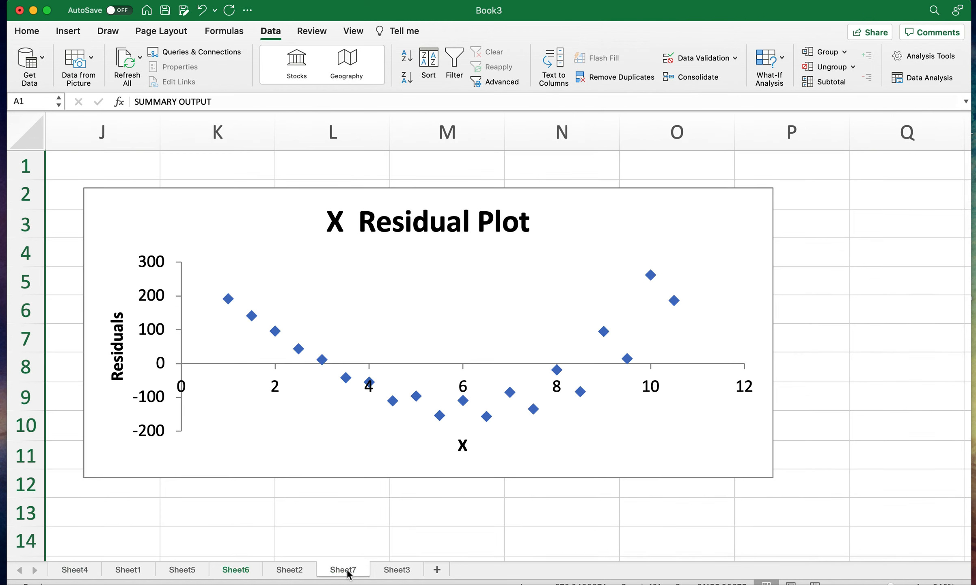
click(77, 572)
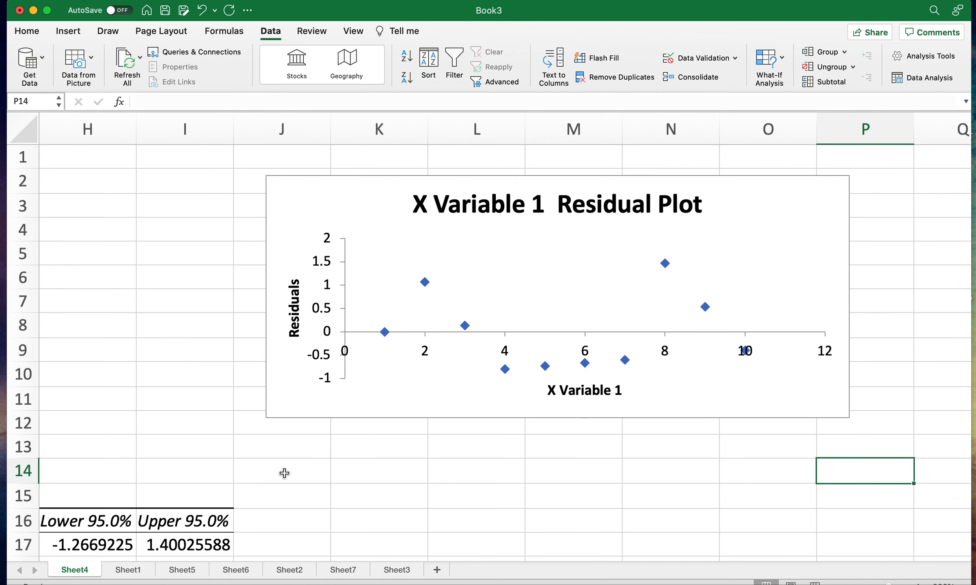
click(235, 570)
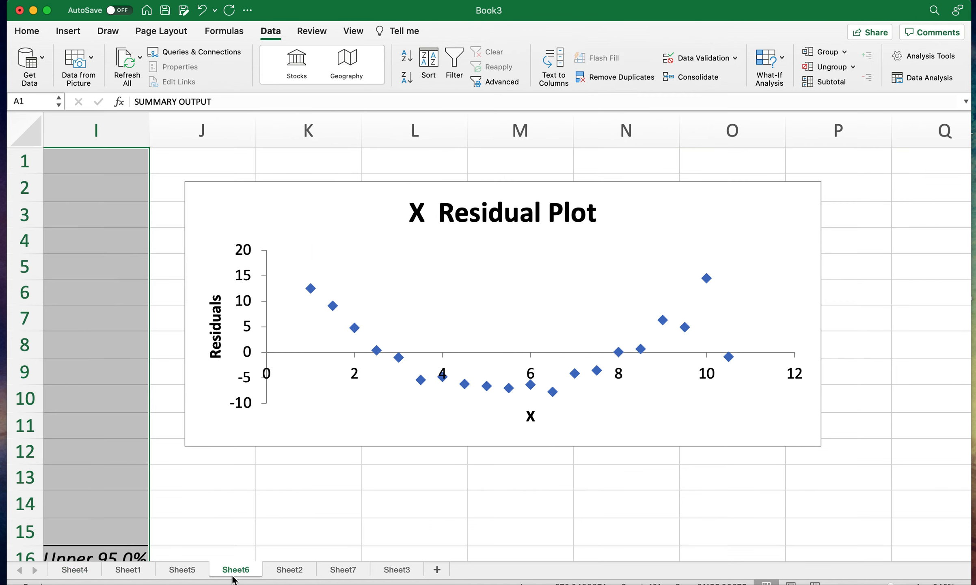
click(344, 569)
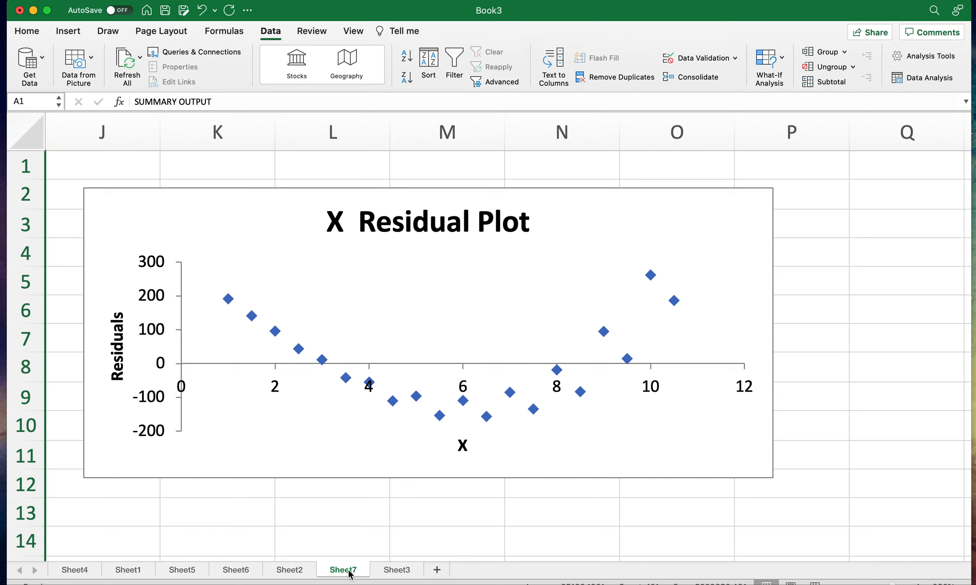
click(75, 570)
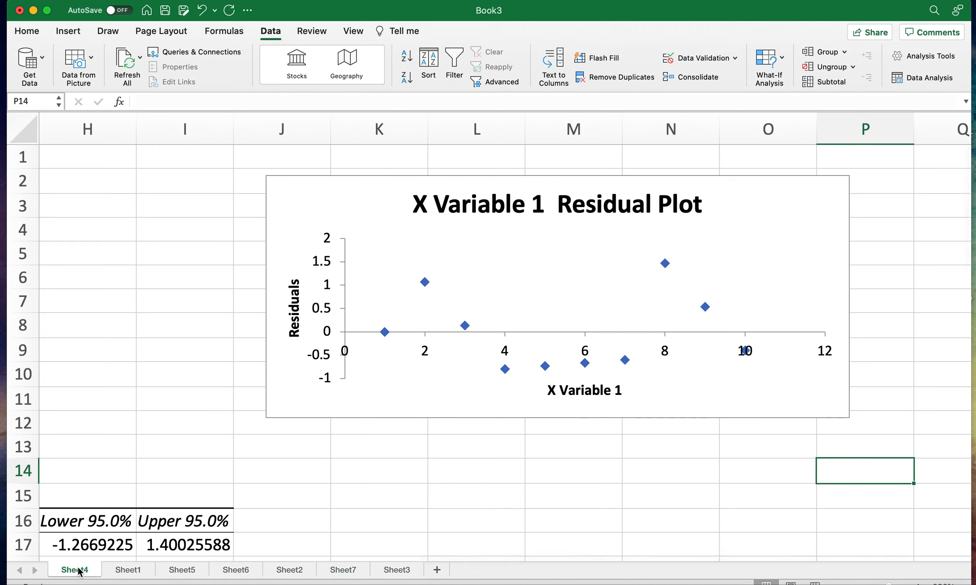